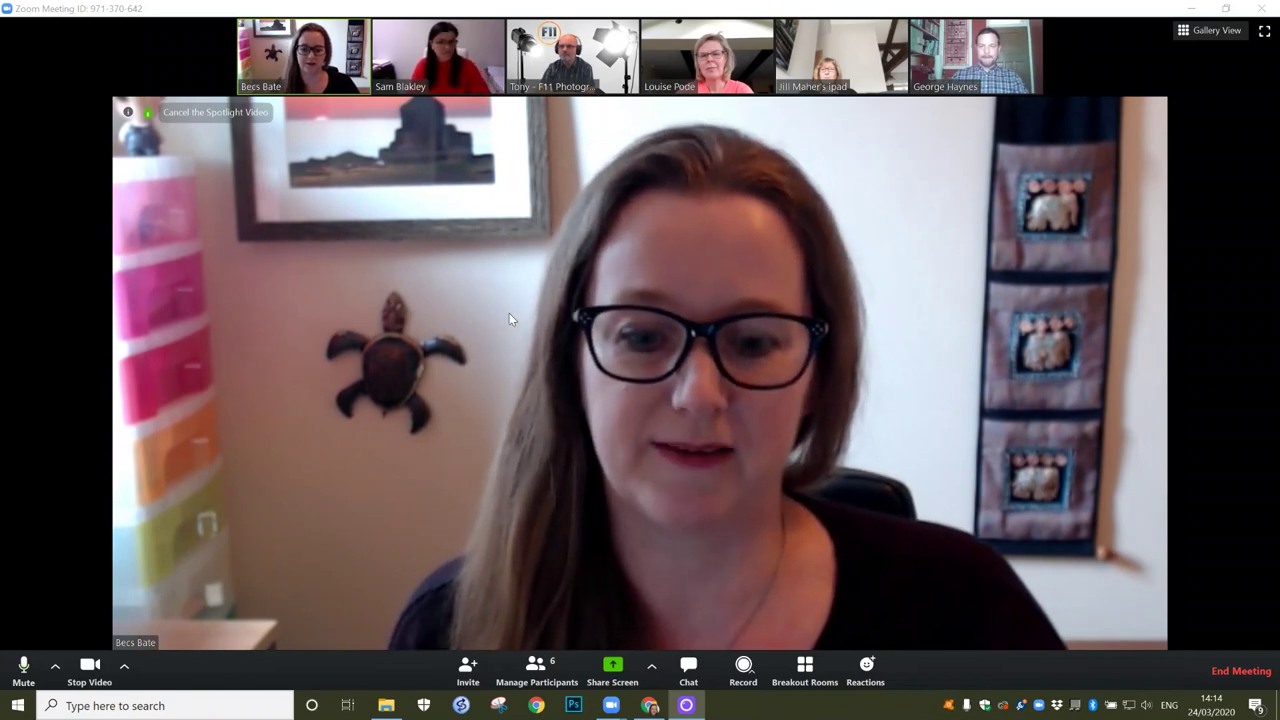
Open the share picker from the meeting toolbar's Share Screen button.
click(614, 675)
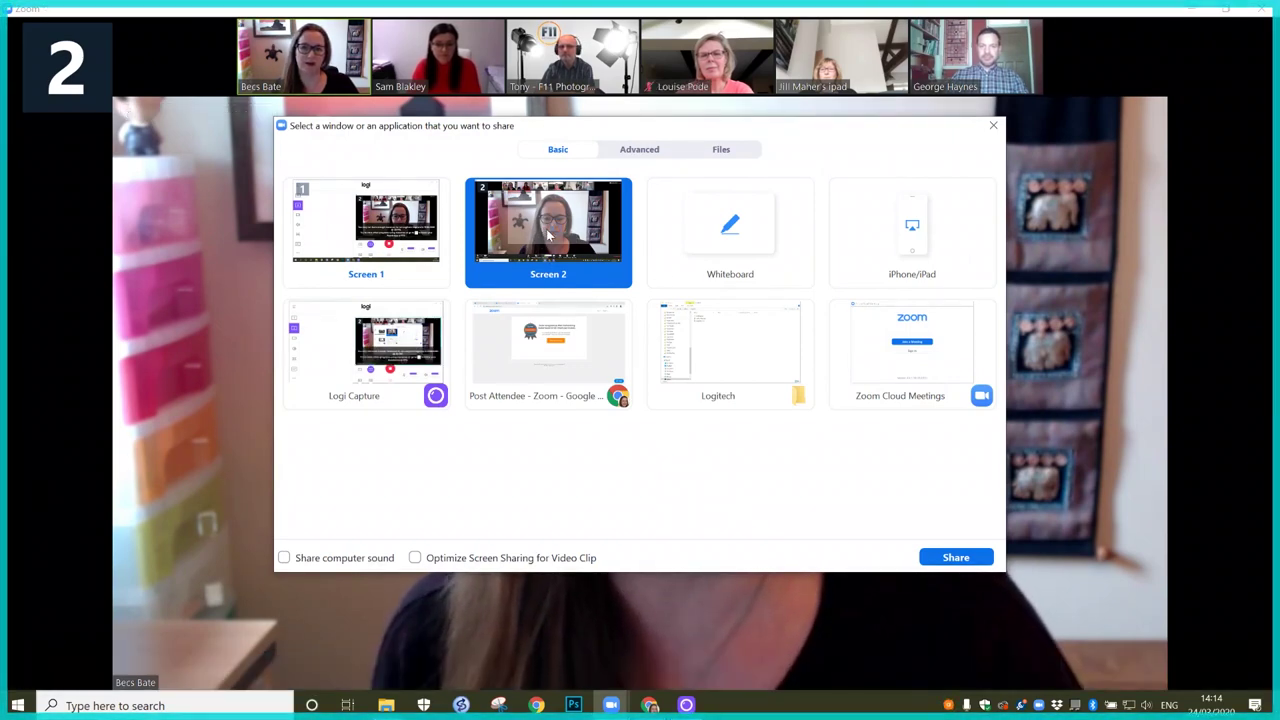
Share Screen 2 with the meeting.
click(955, 558)
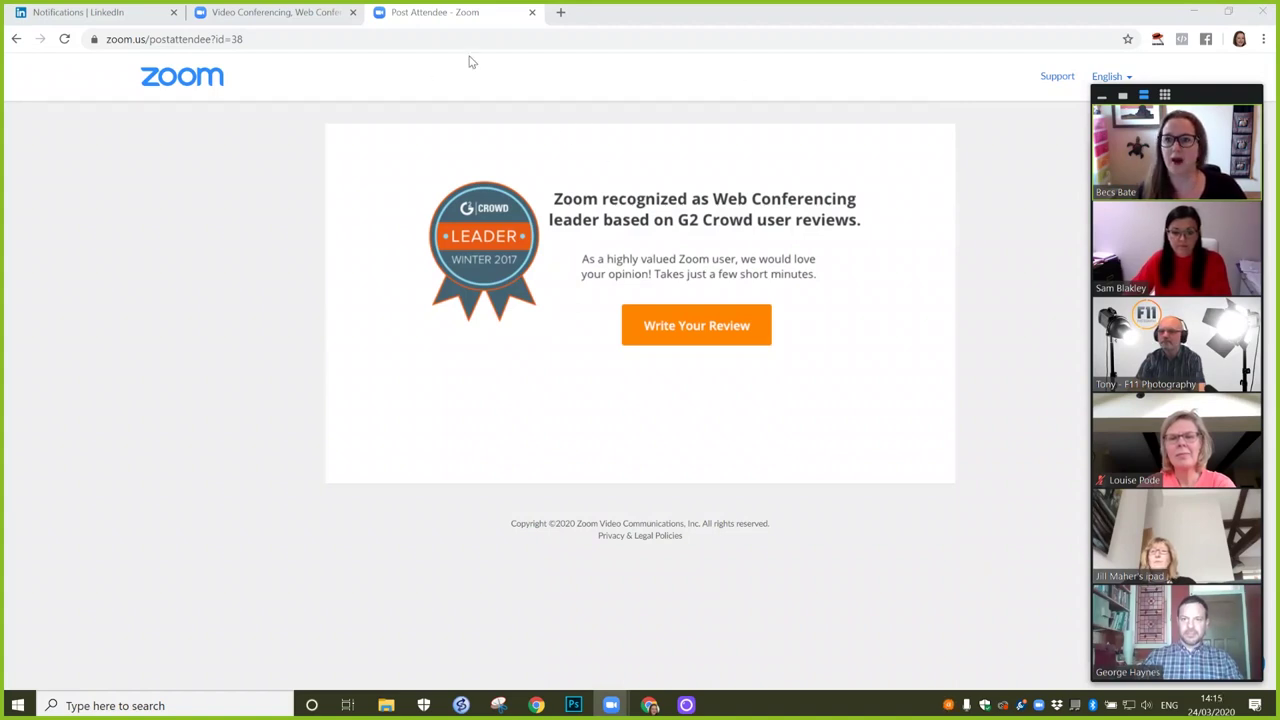
Switch to the zoom.us homepage tab and drag the participant video panel off the right edge.
click(248, 14)
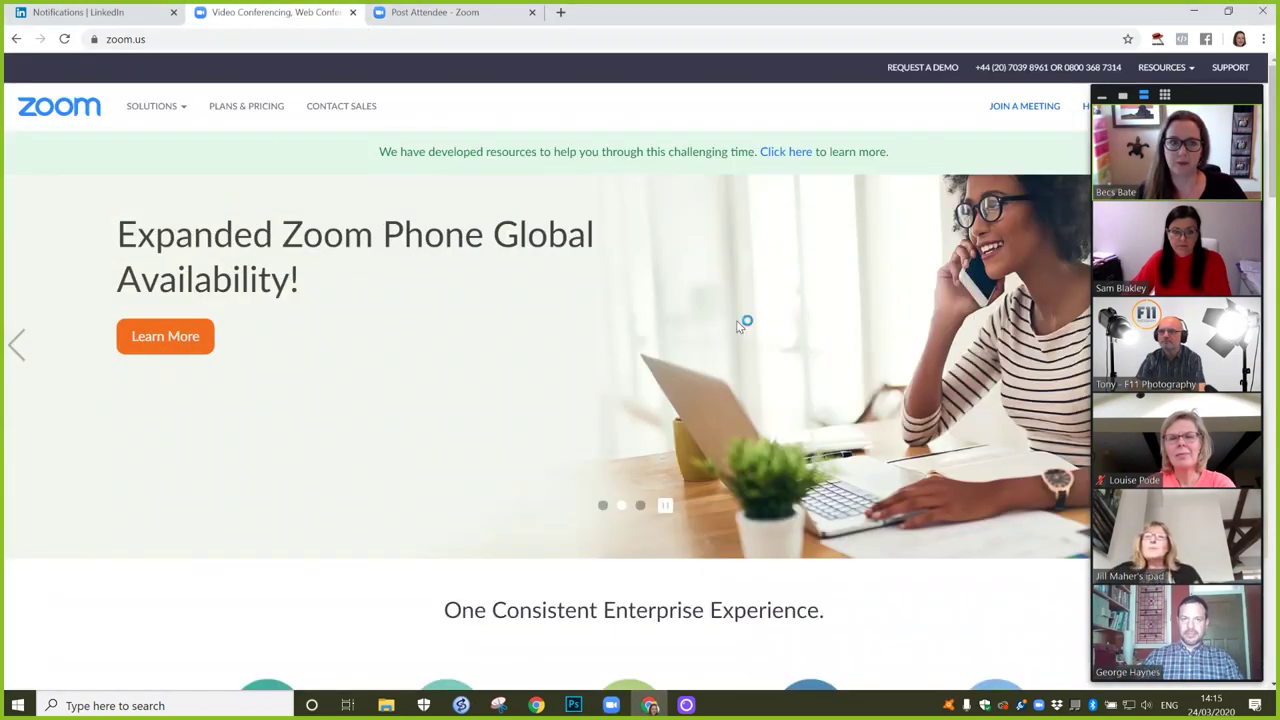
mouse_move(1190, 115)
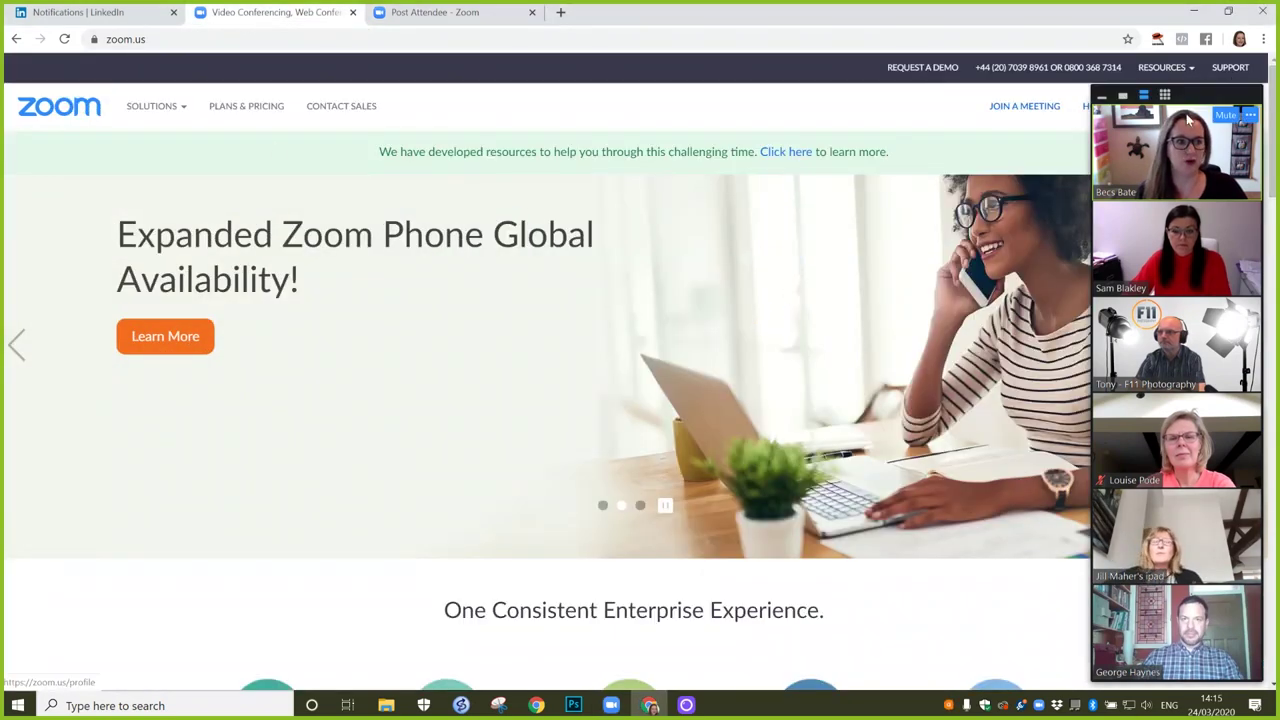
drag(1190, 115, 151, 169)
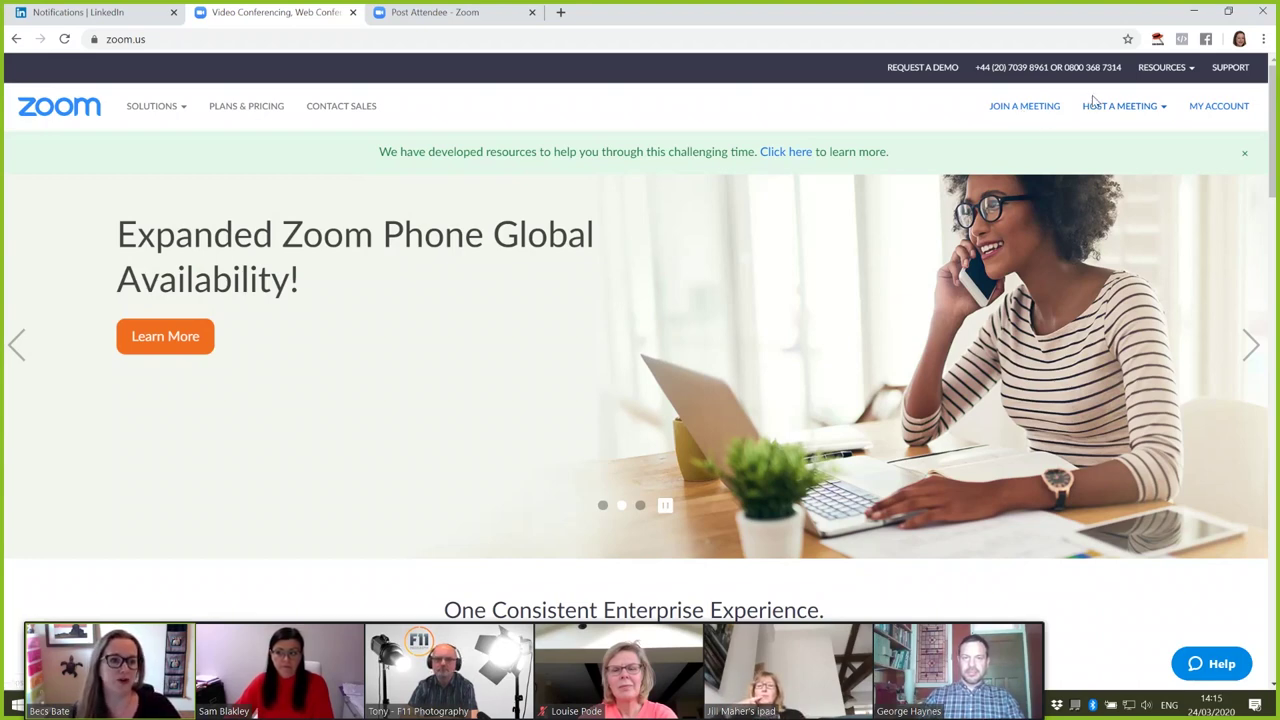
mouse_move(1145, 106)
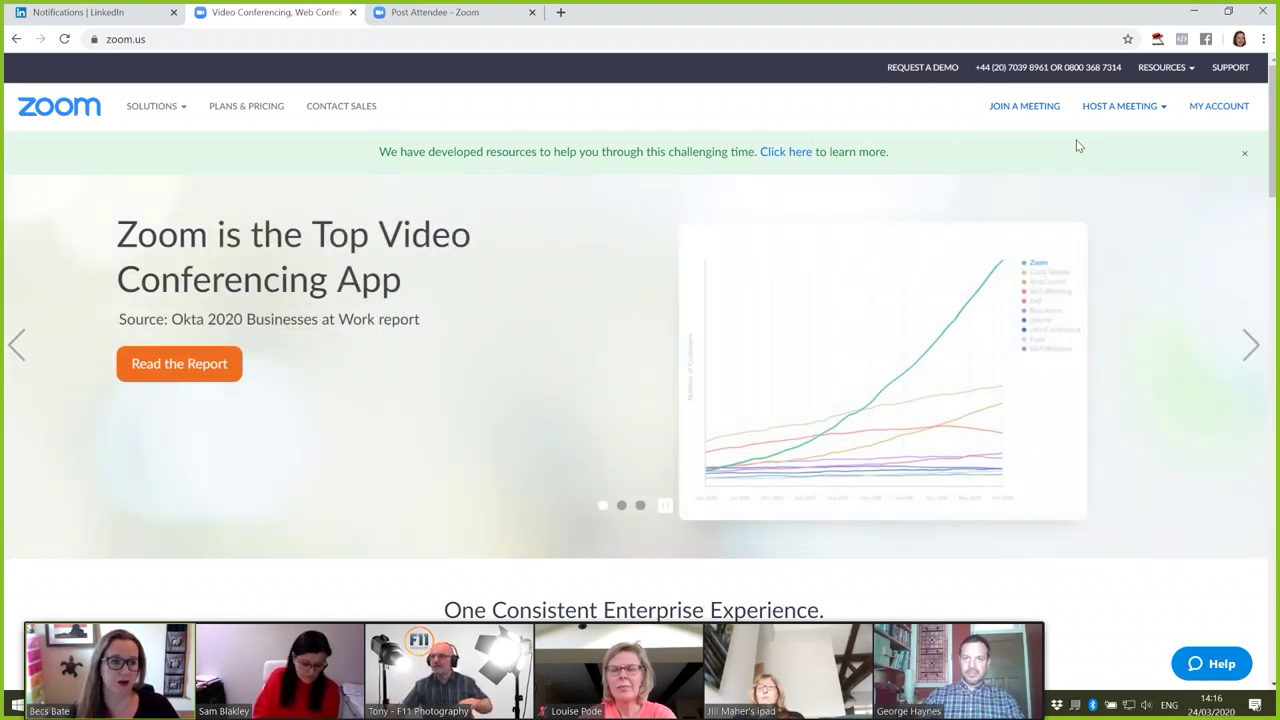
From My Account, open the Meetings list and choose Schedule a New Meeting.
click(1222, 107)
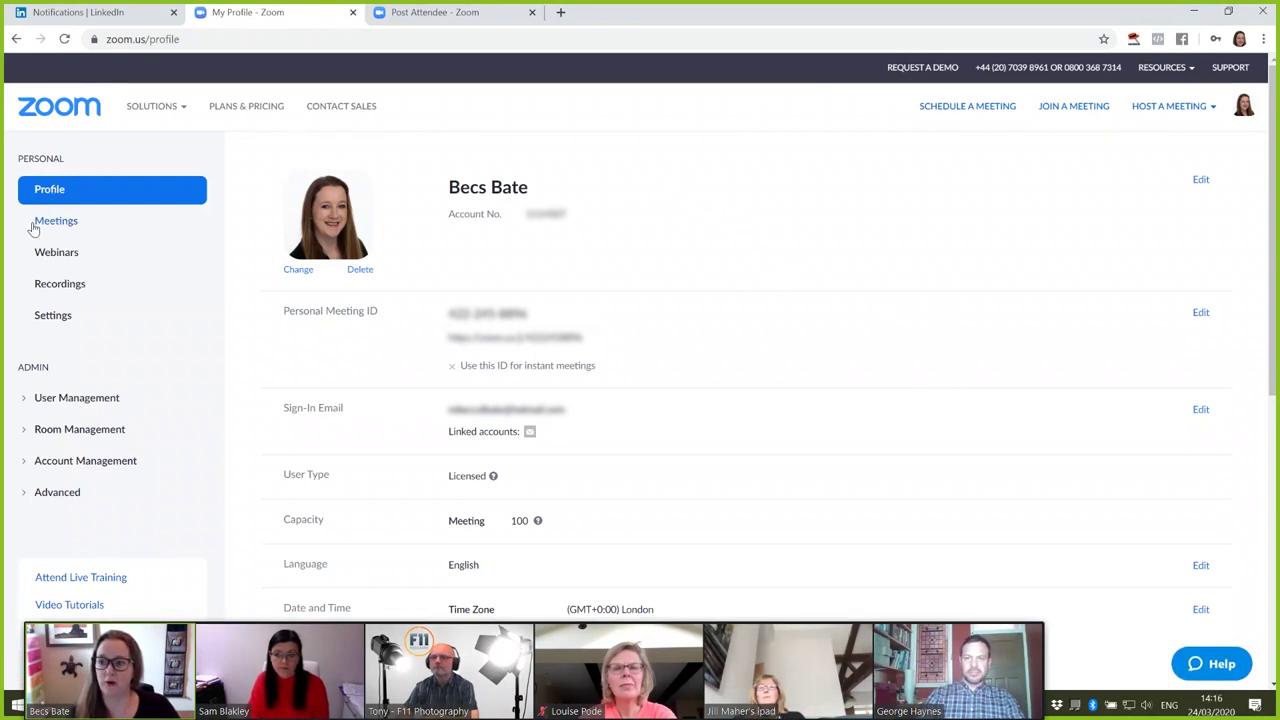
click(48, 222)
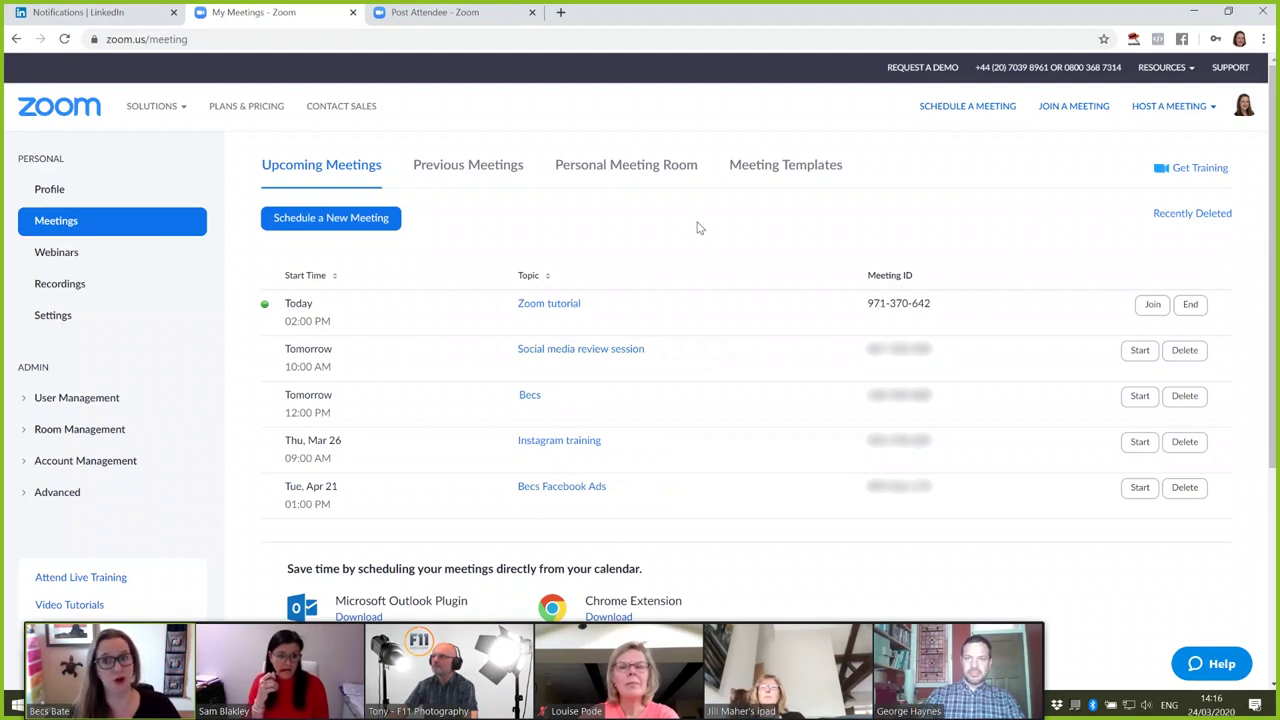
click(306, 220)
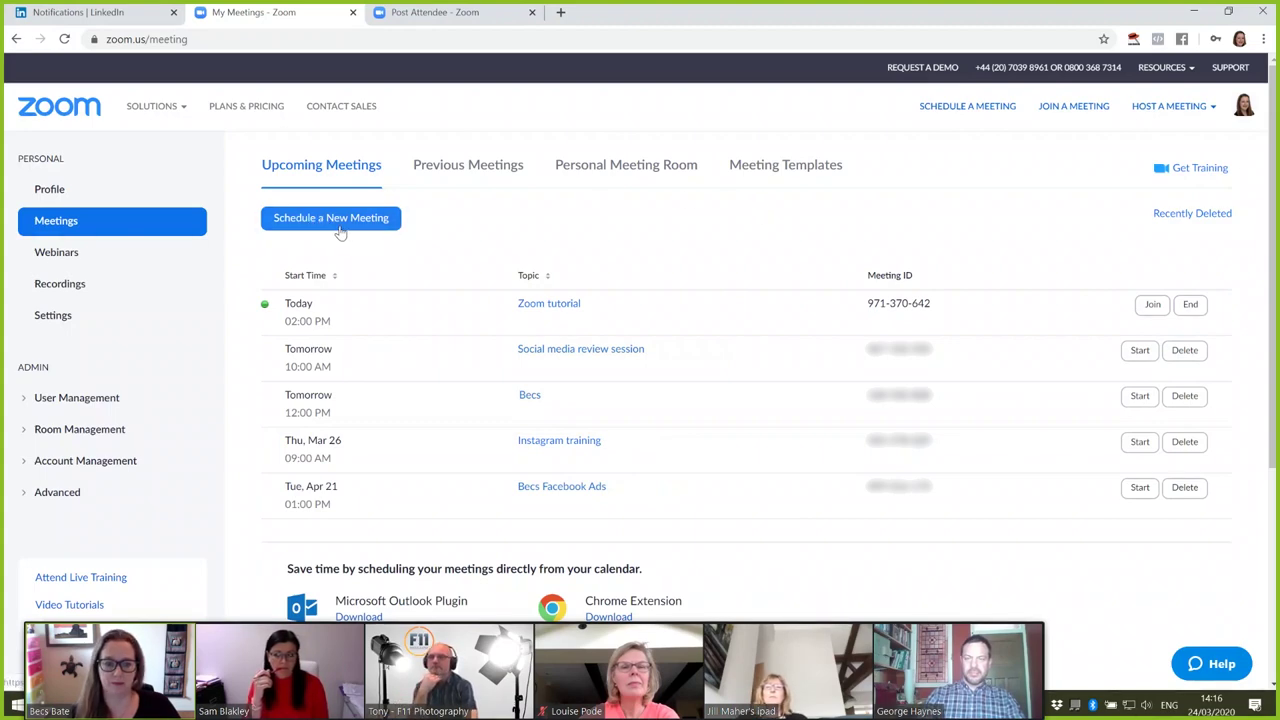
Zoom the Schedule a Meeting page in with Ctrl+plus and scroll back to the top.
key(ctrl+plus)
key(ctrl+plus)
key(ctrl+plus)
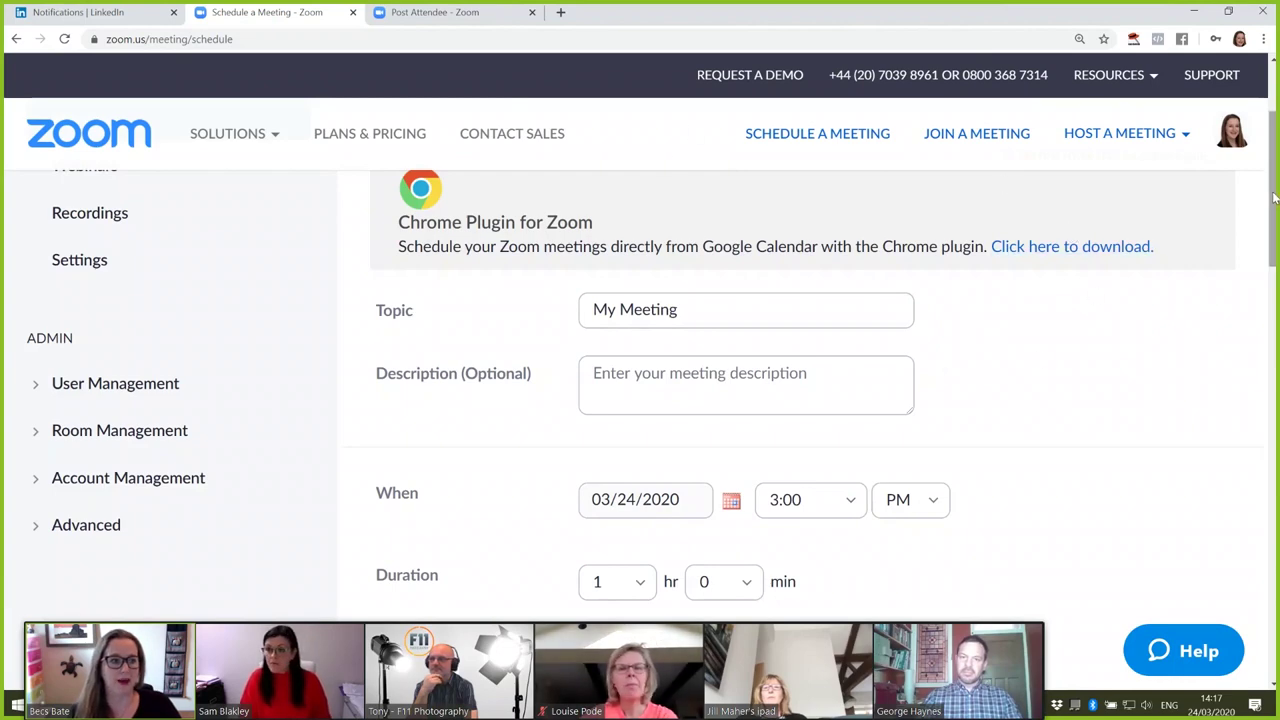
drag(1268, 200, 1267, 140)
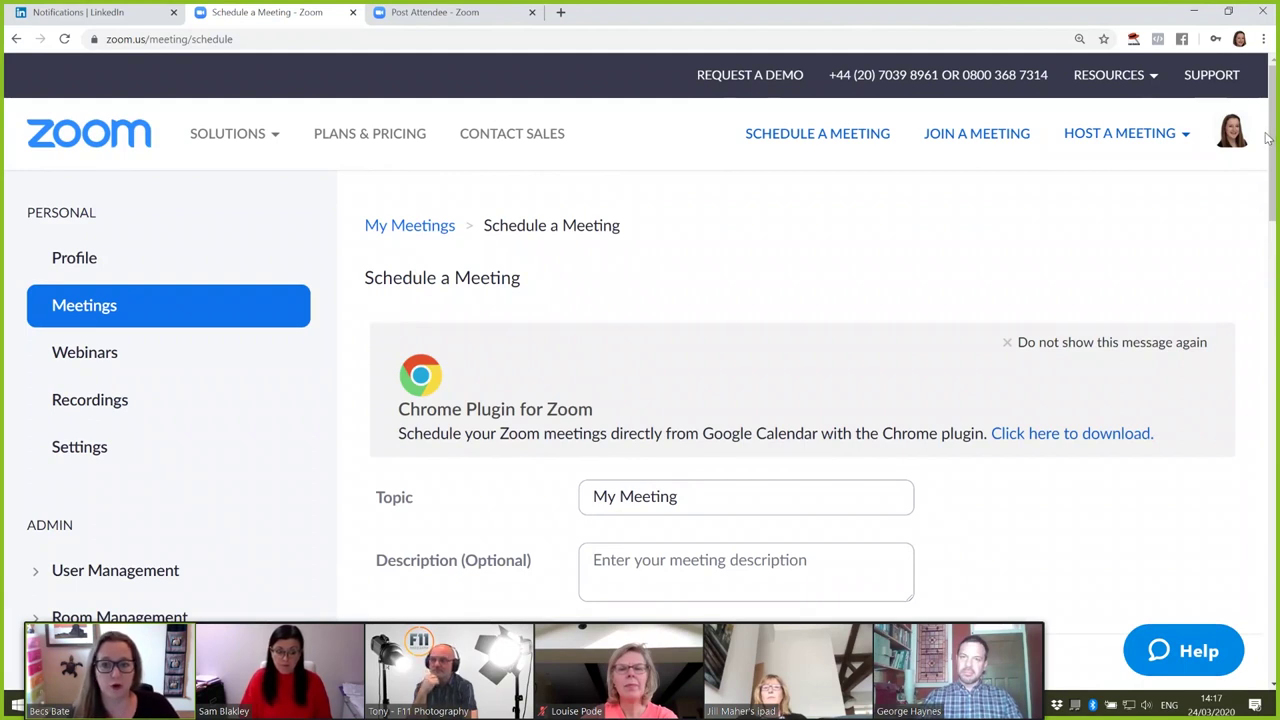
drag(1268, 138, 1274, 146)
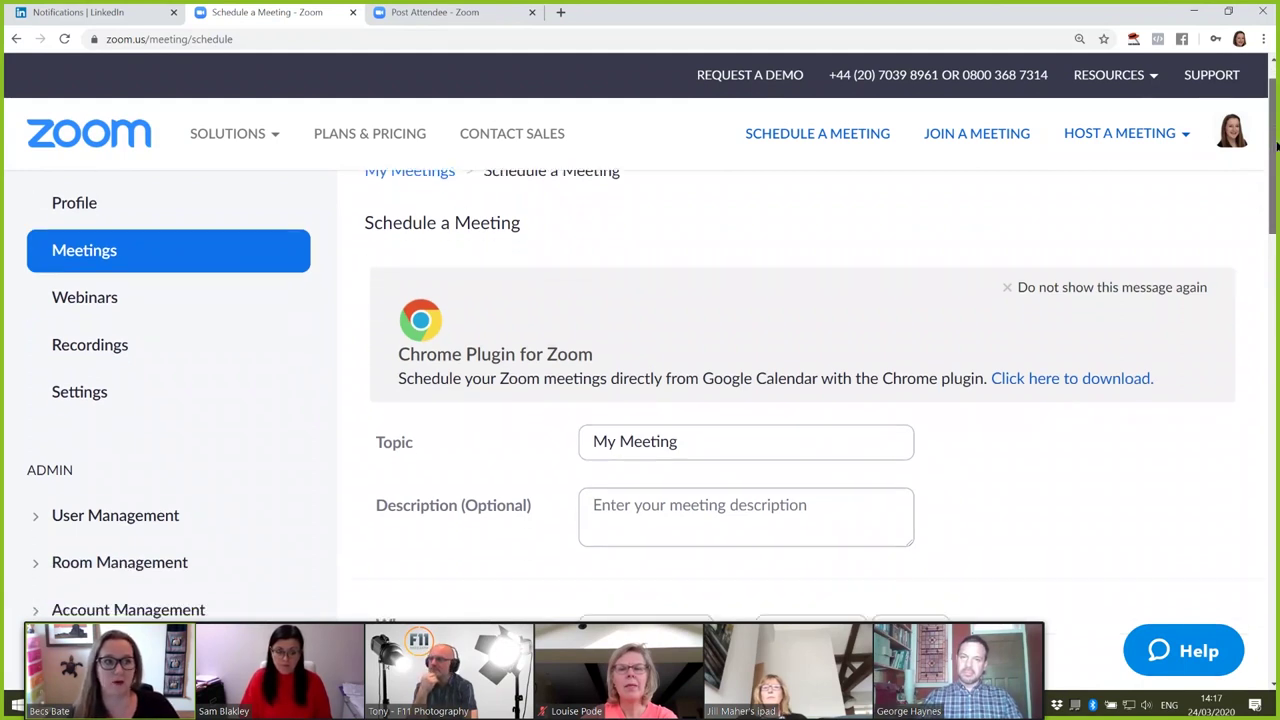
mouse_move(1274, 143)
mouse_down()
mouse_move(1274, 132)
mouse_move(1272, 175)
mouse_move(1270, 144)
mouse_up()
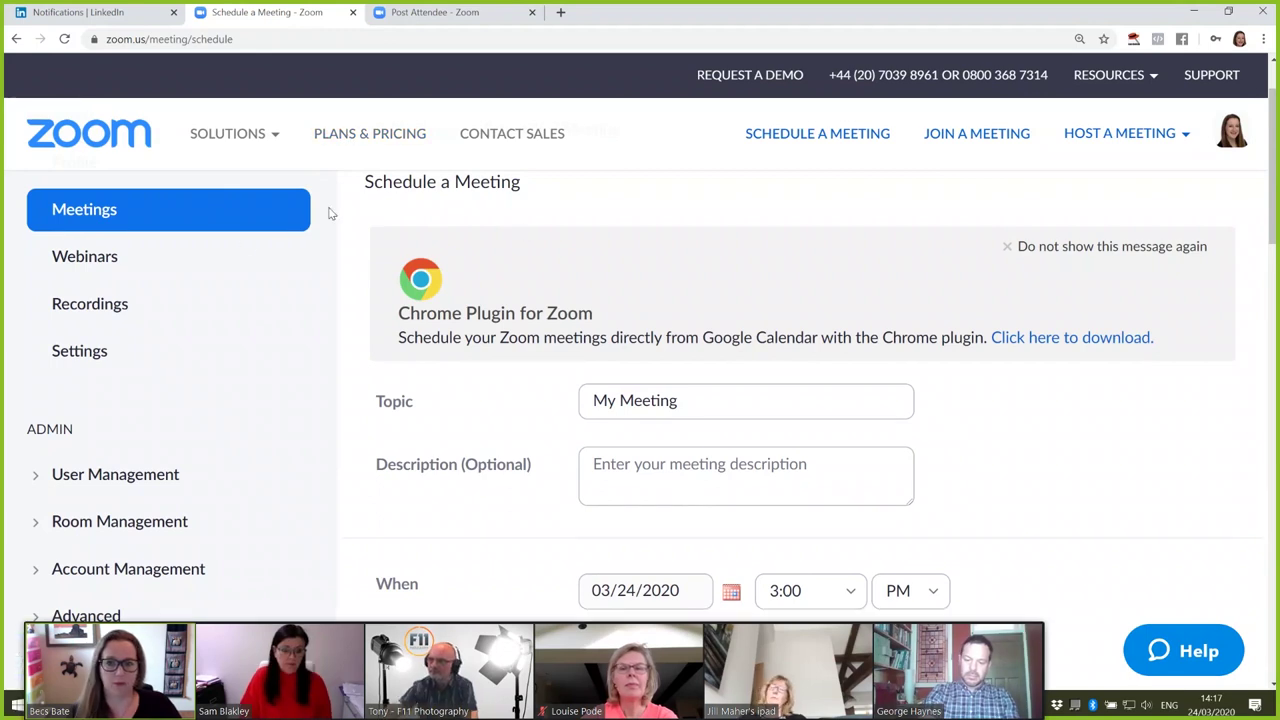
Replace the default 'My Meeting' topic with 'zoom tutorial' and bring up the date picker.
click(678, 401)
key(BackSpace)
key(BackSpace)
key(BackSpace)
key(BackSpace)
key(BackSpace)
key(BackSpace)
key(BackSpace)
key(BackSpace)
key(BackSpace)
key(BackSpace)
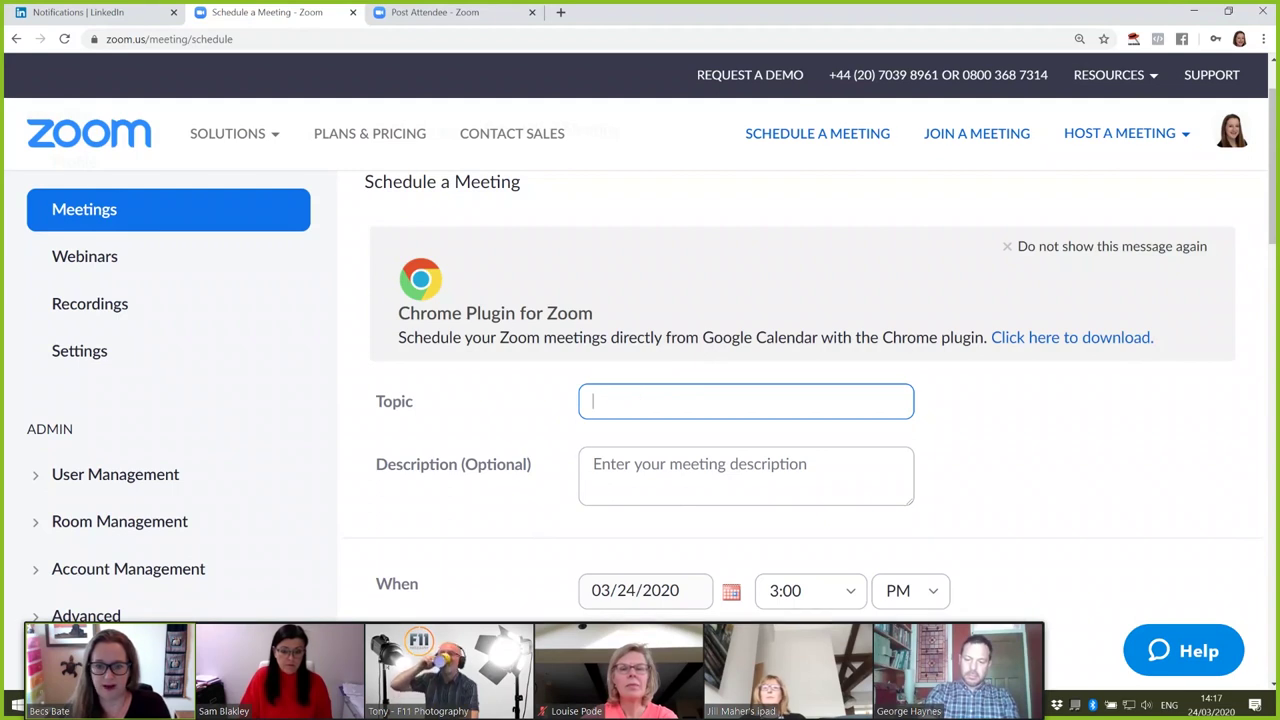
text(zoo)
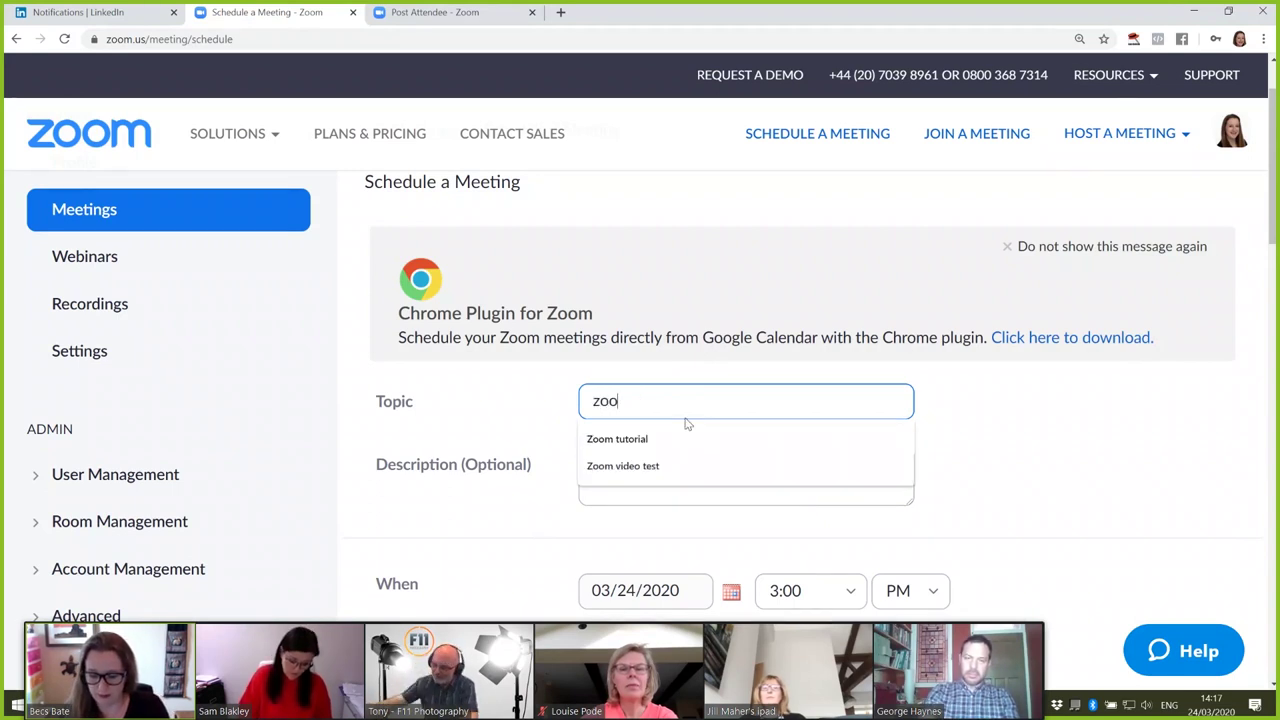
text(m tu)
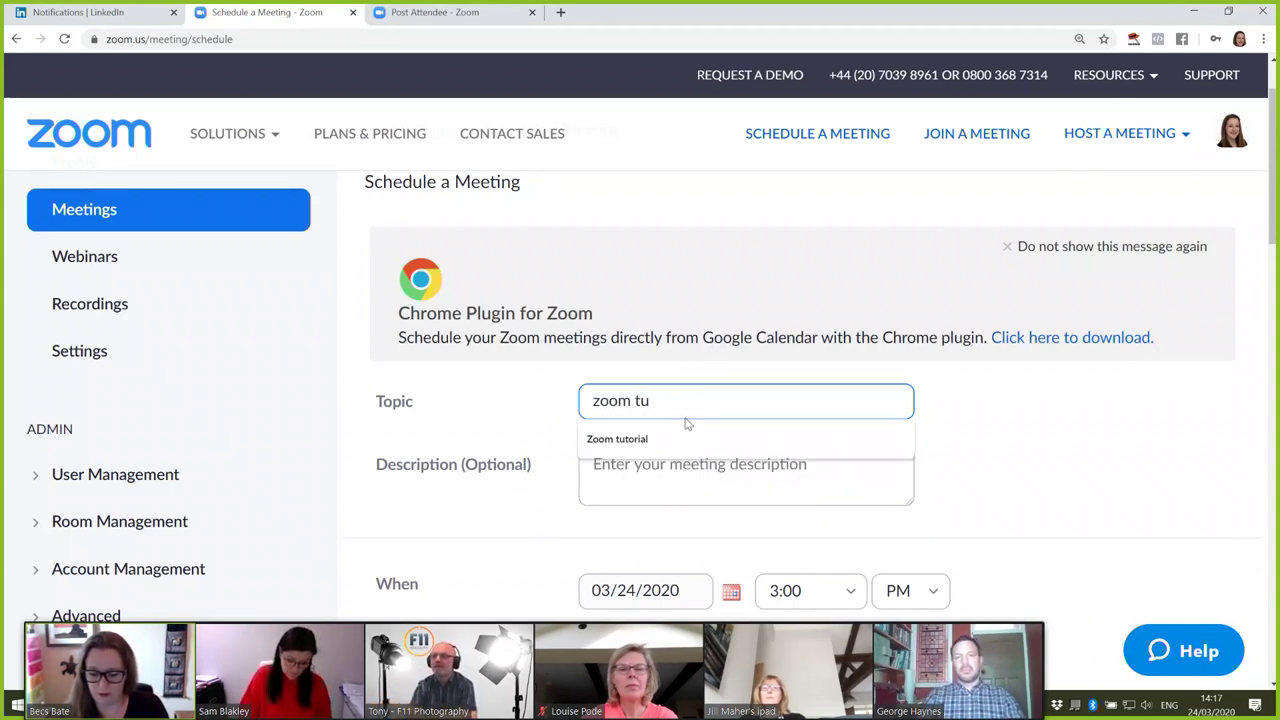
text(toris)
key(BackSpace)
key(BackSpace)
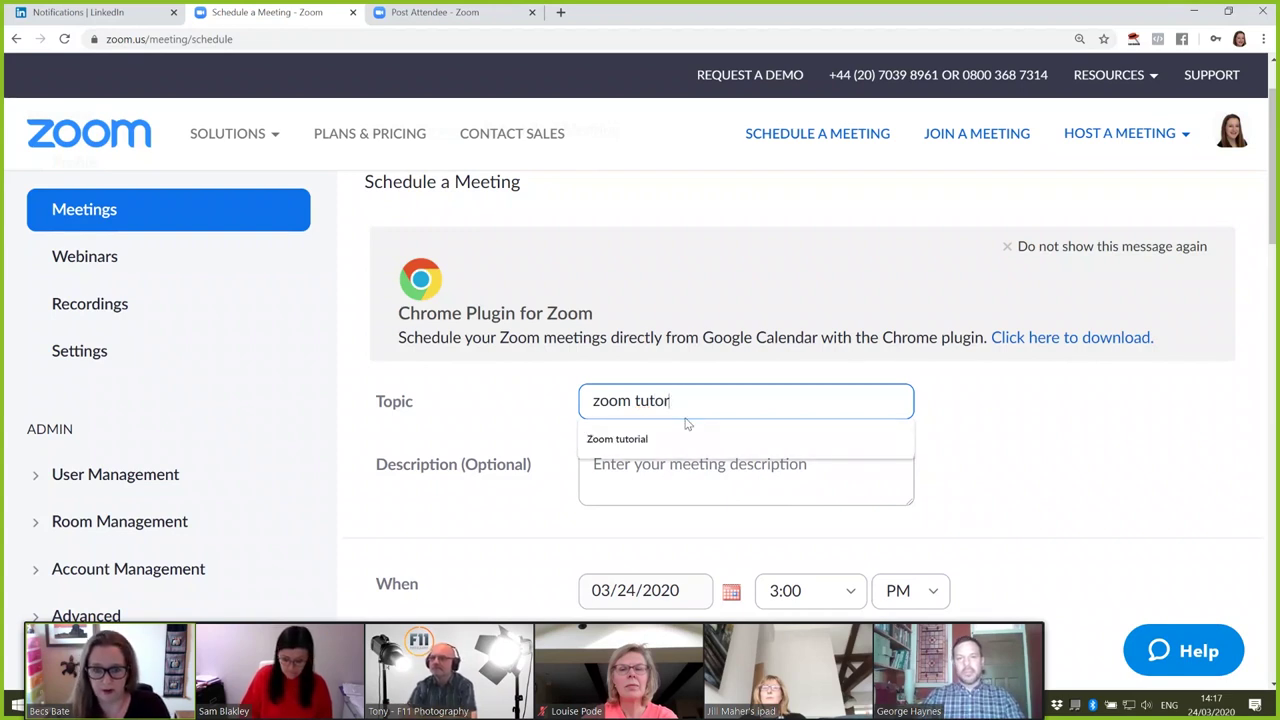
text(ial)
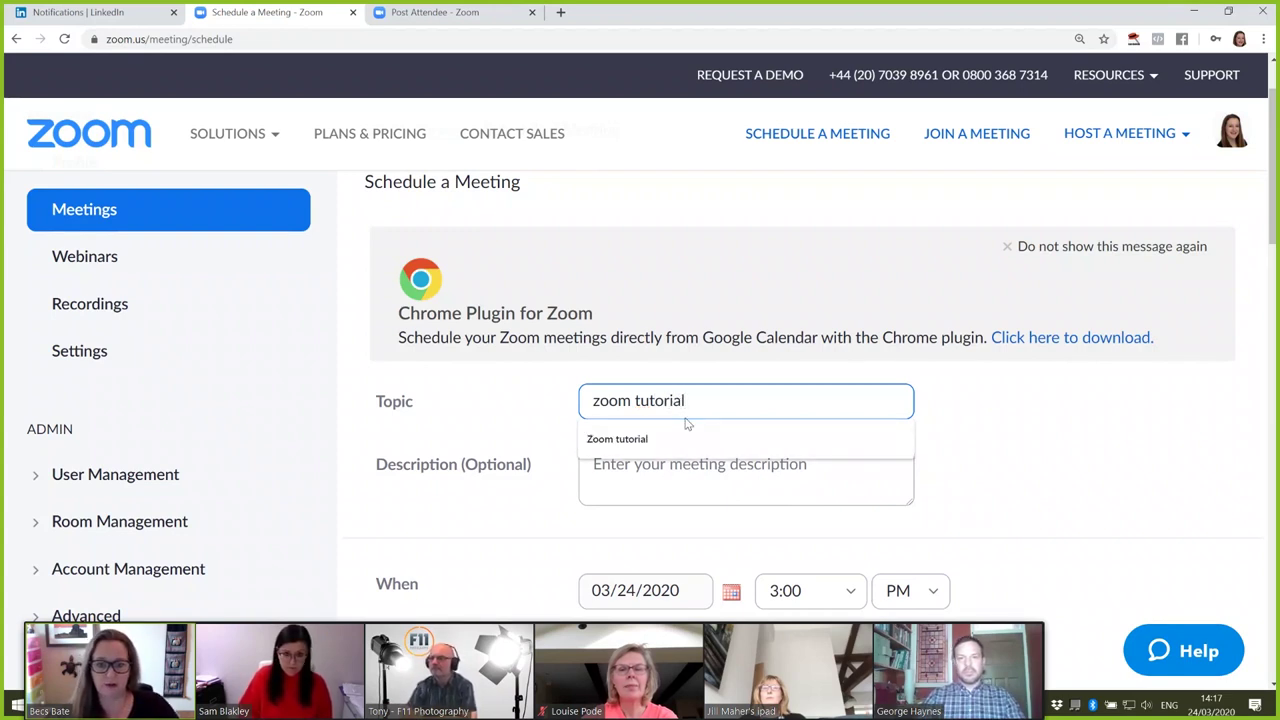
click(983, 421)
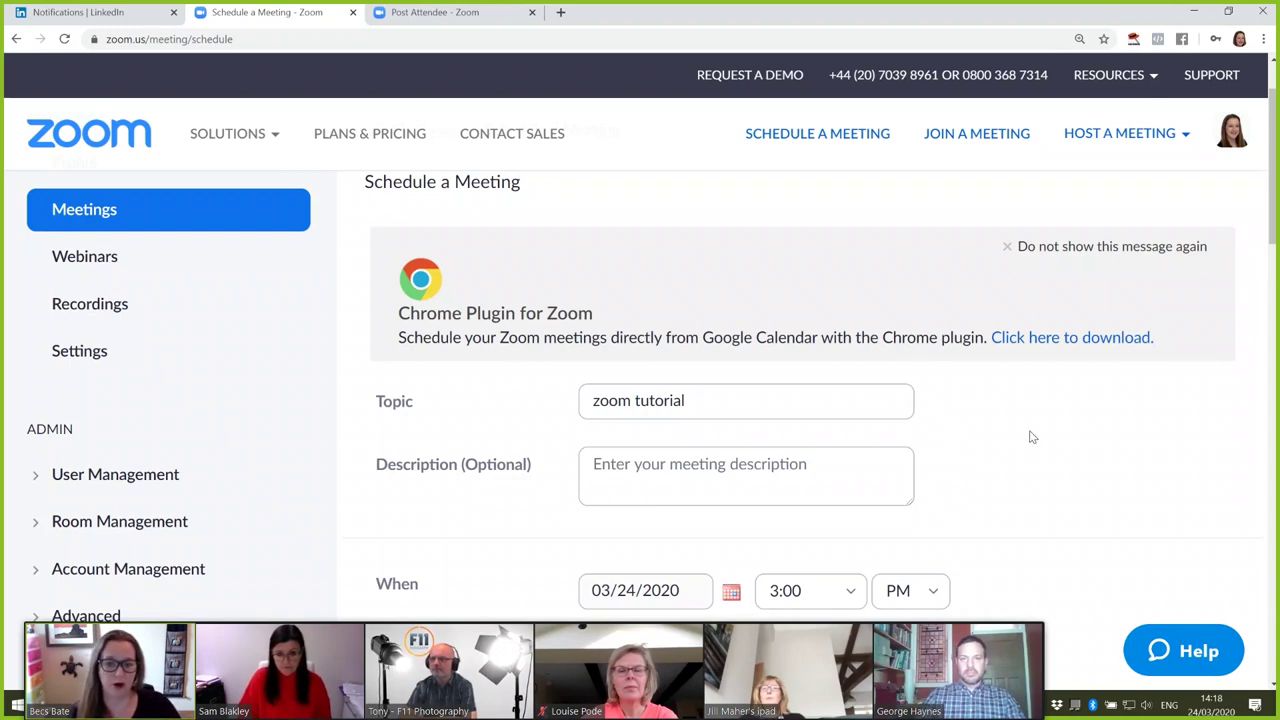
scroll(1033, 437, down, 5)
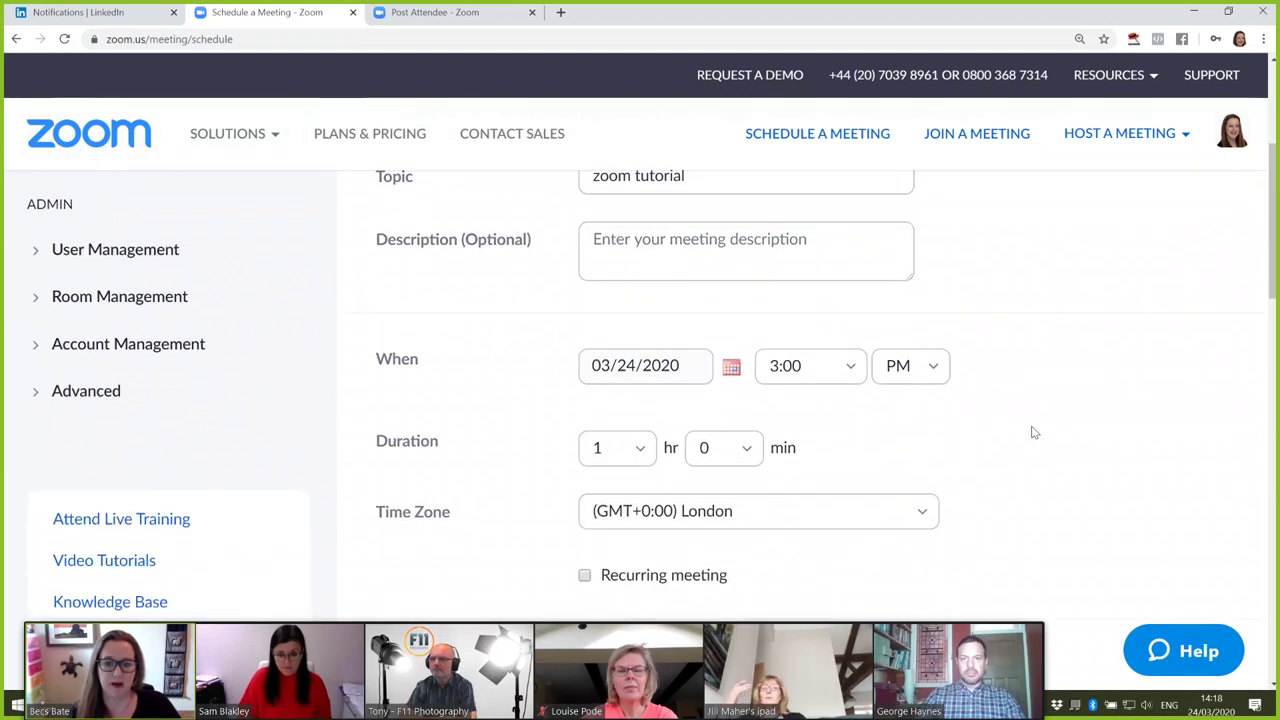
click(732, 370)
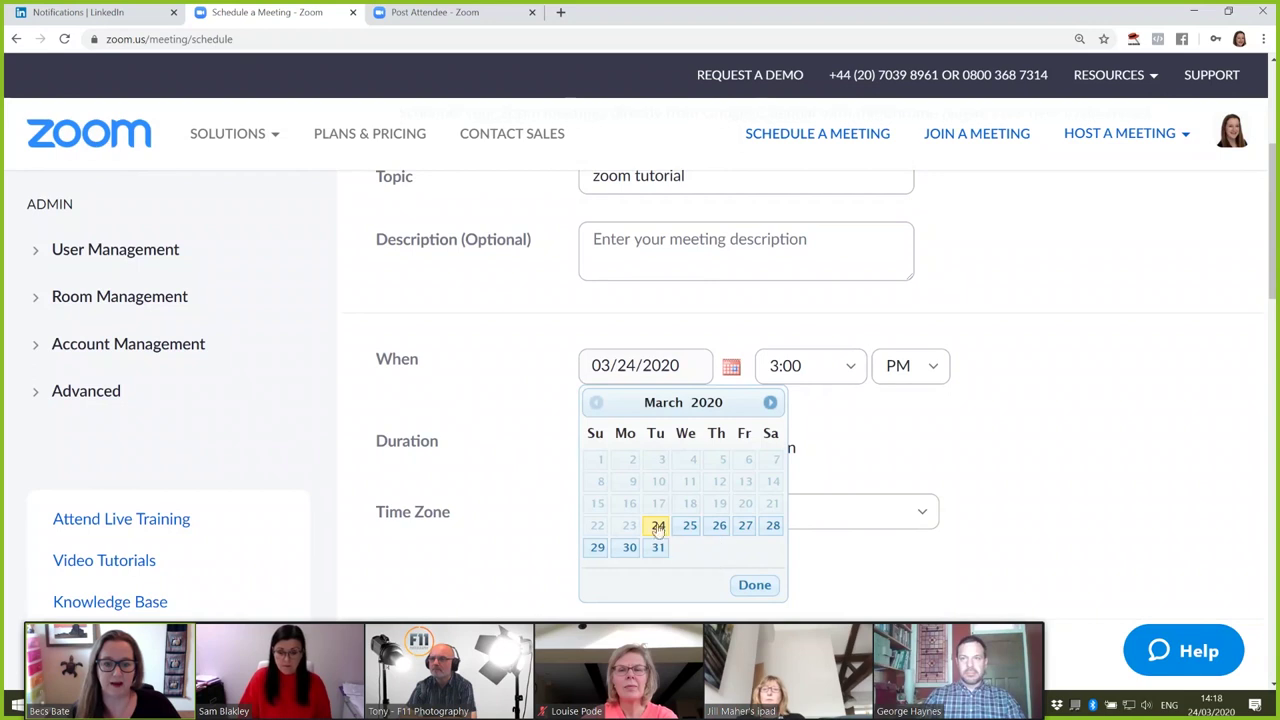
Set the meeting to March 25 at 2:30 PM with a 2-hour duration.
click(688, 528)
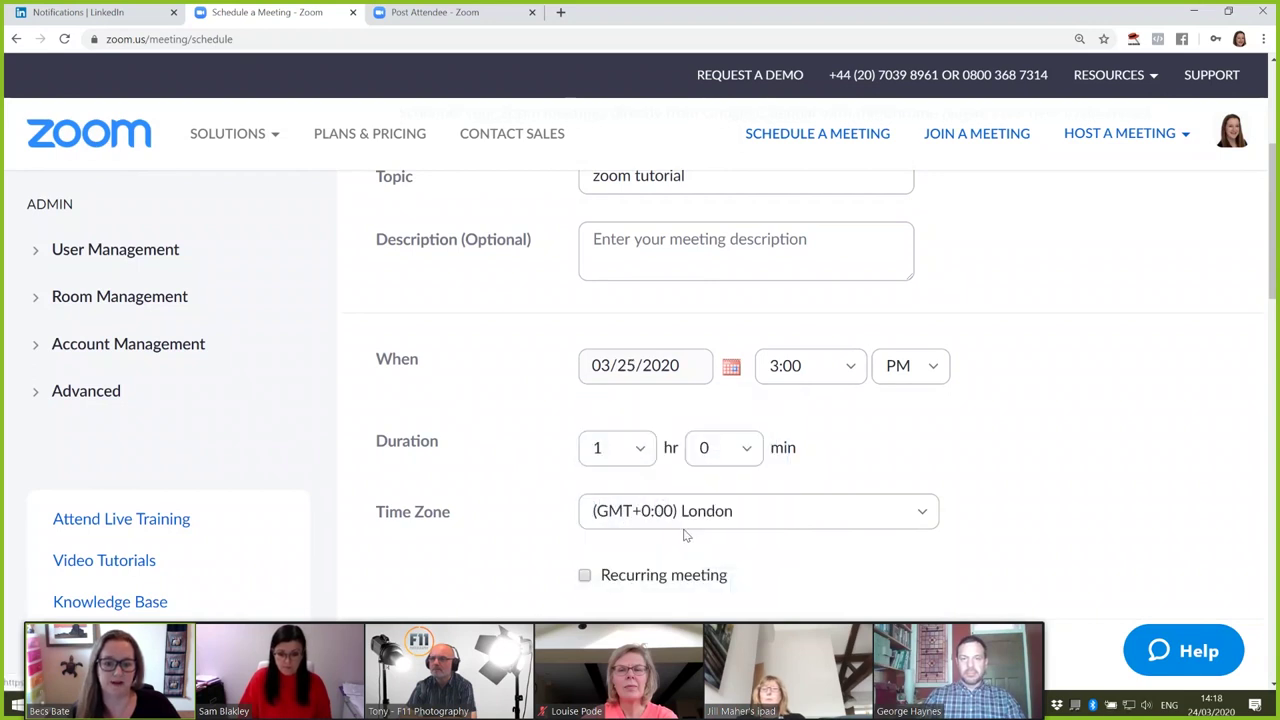
click(853, 368)
click(808, 250)
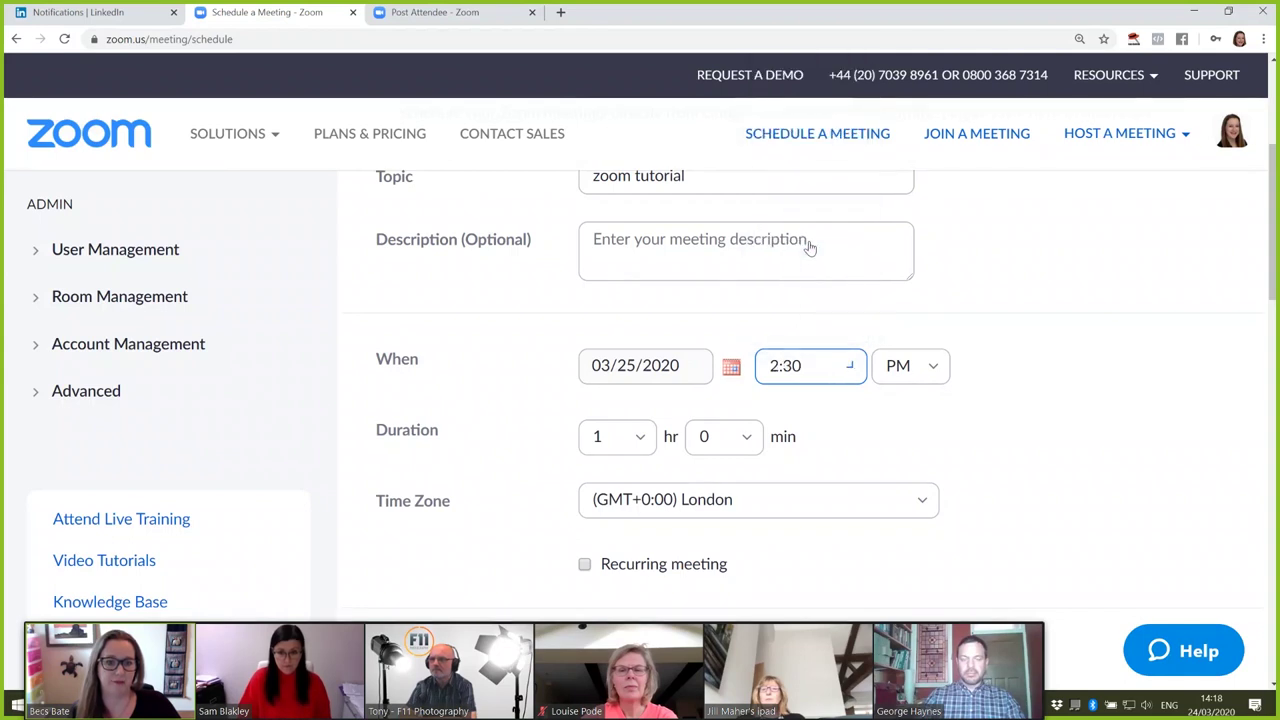
click(641, 441)
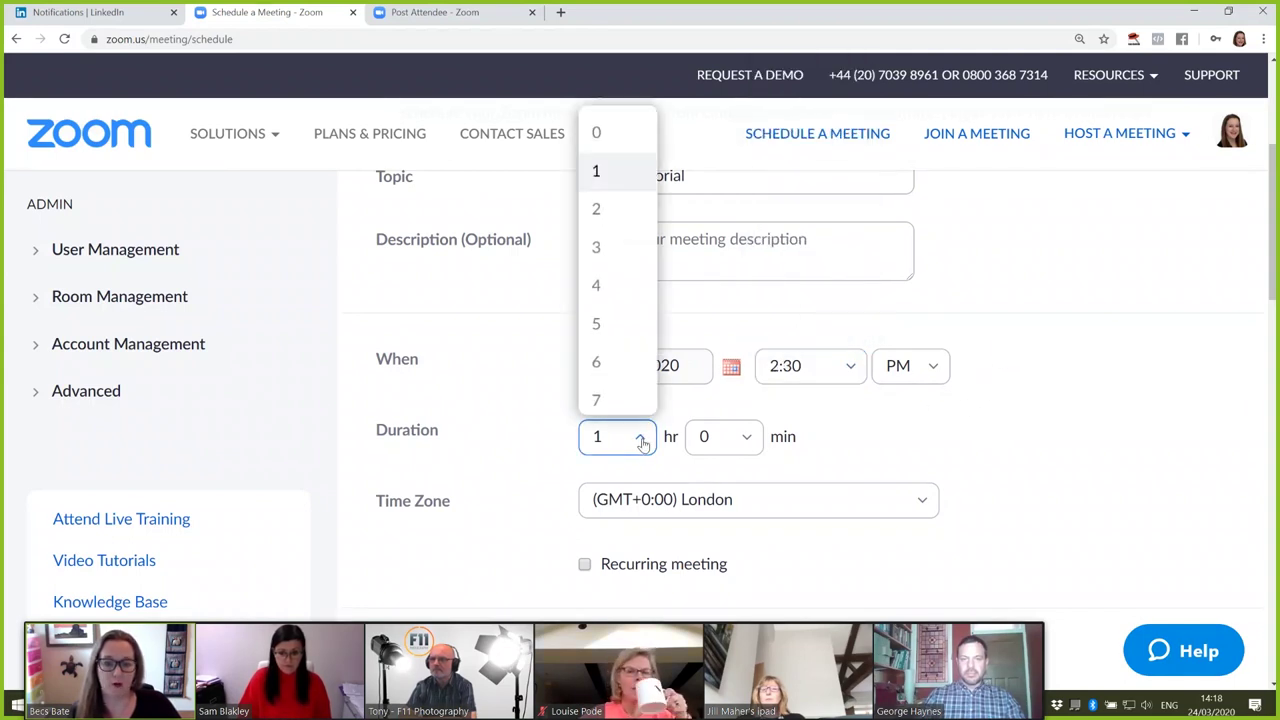
click(613, 209)
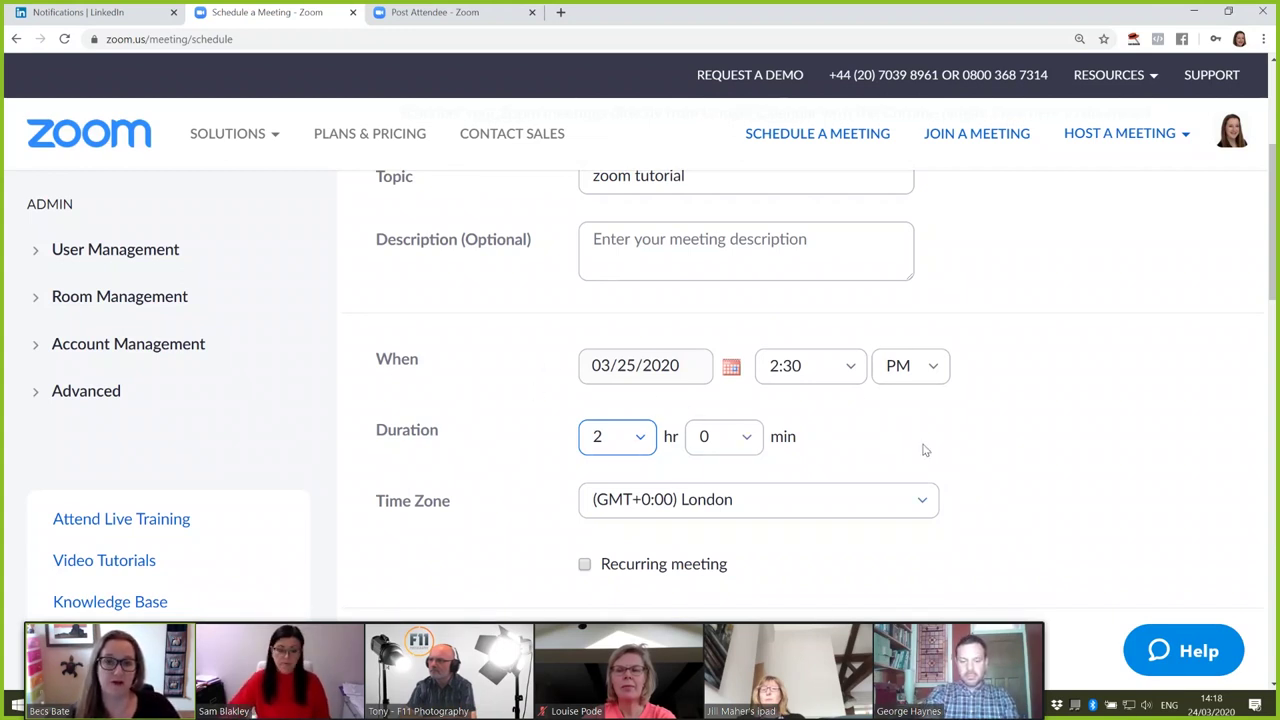
scroll(1068, 435, down, 1)
scroll(1068, 435, down, 1)
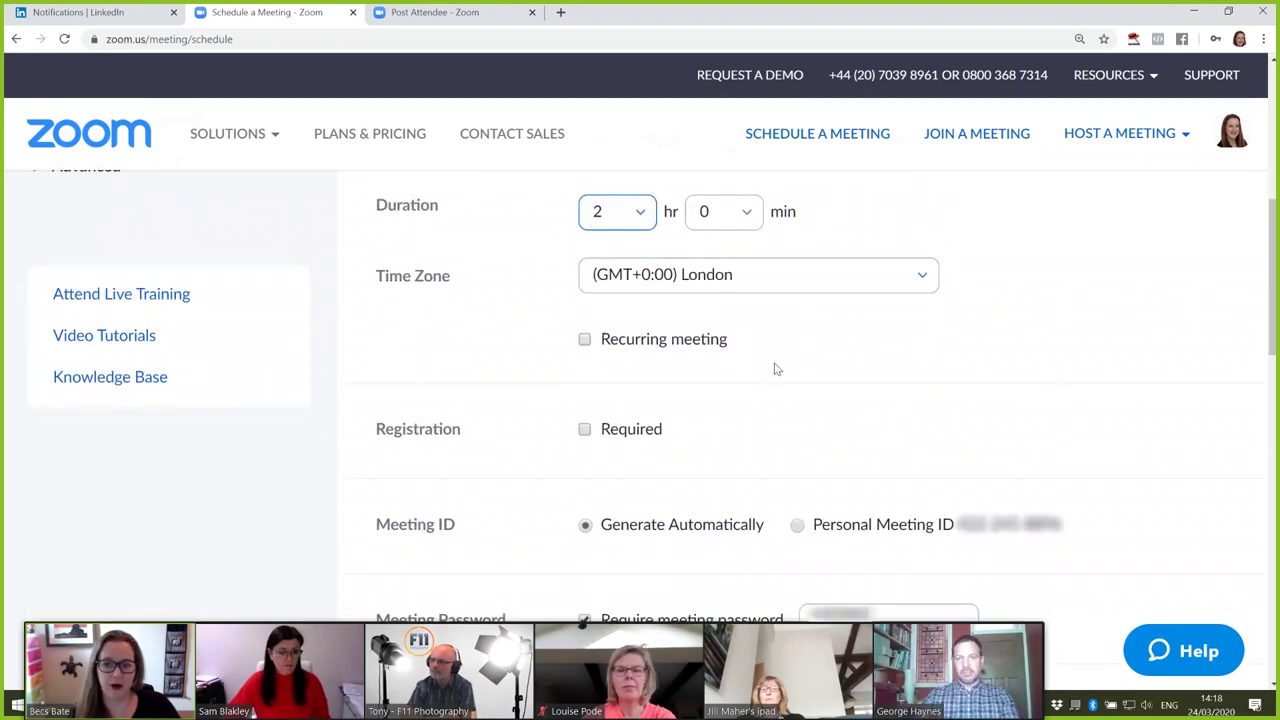
scroll(818, 378, down, 1)
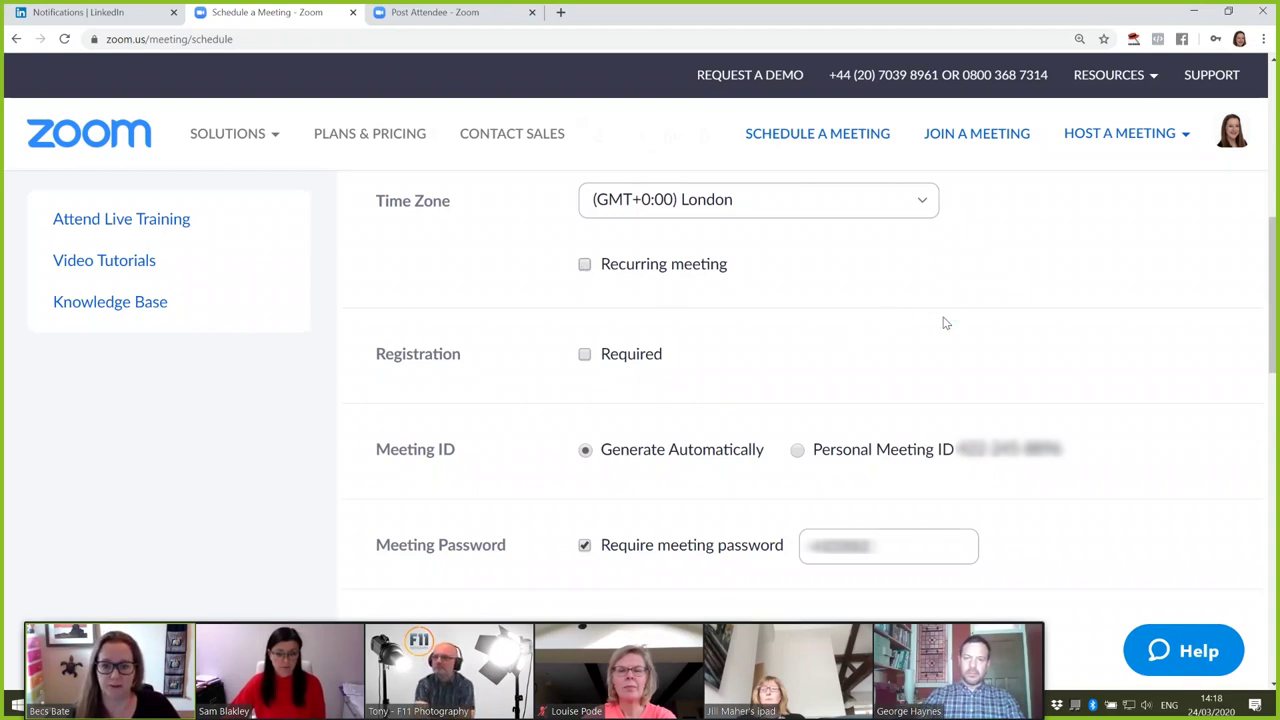
scroll(946, 320, down, 1)
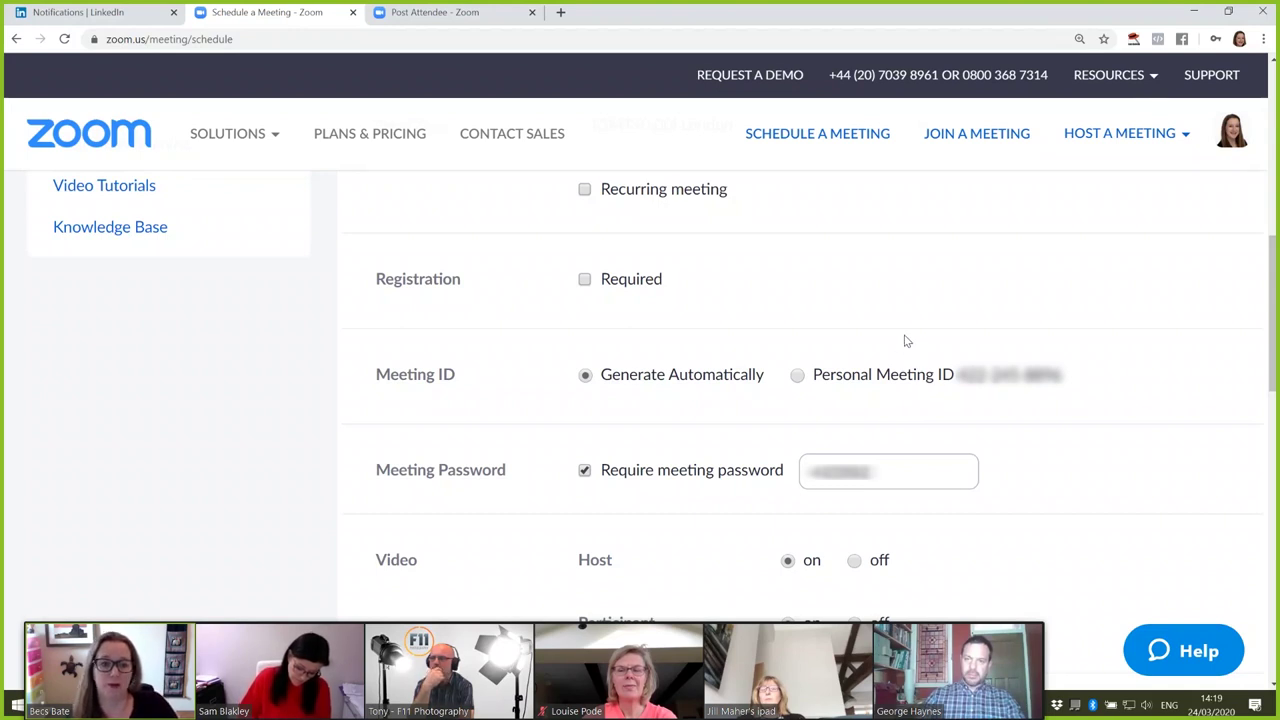
scroll(904, 341, down, 1)
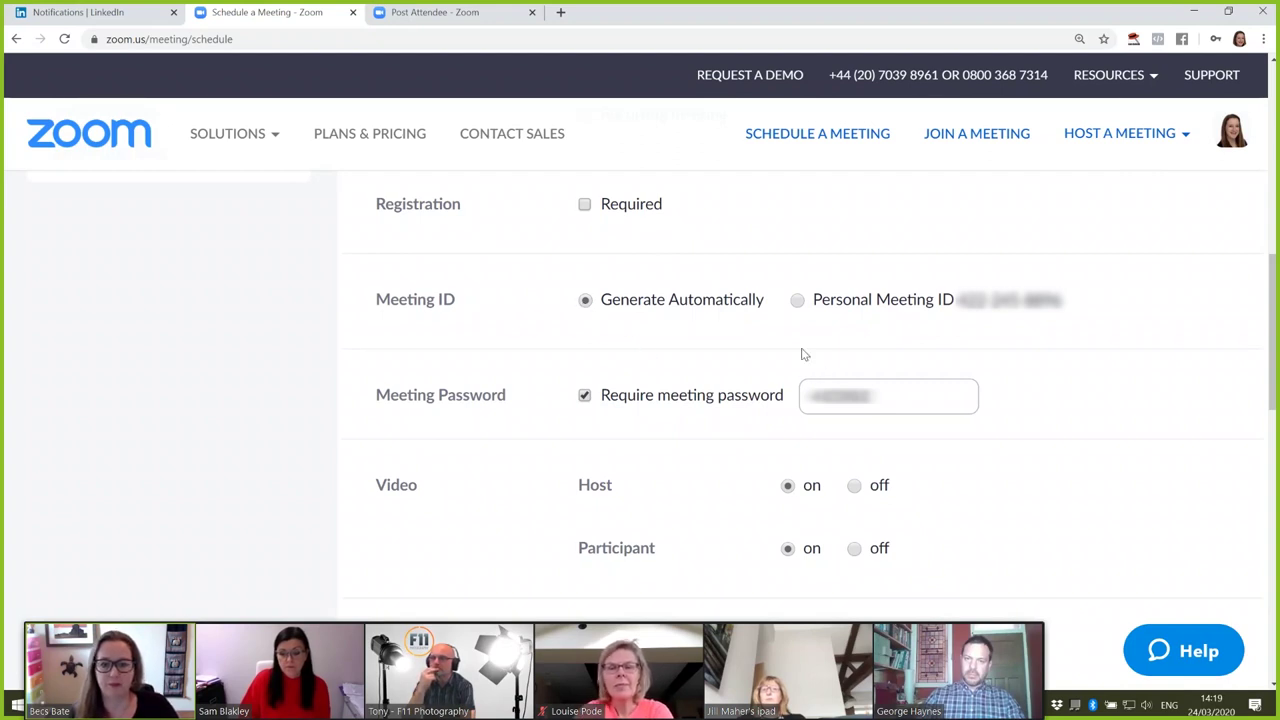
scroll(802, 354, down, 1)
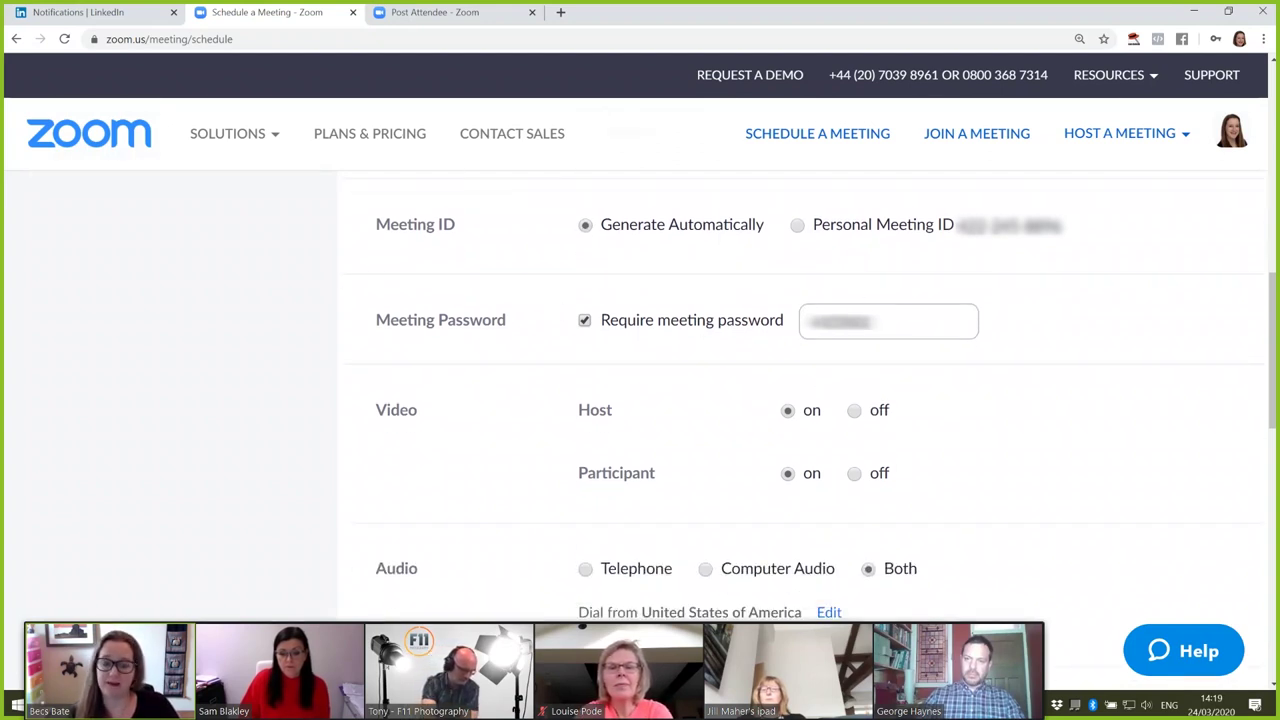
Turn off Require meeting password, keep host video on, and scroll down to Meeting Options.
click(585, 321)
scroll(1045, 363, down, 1)
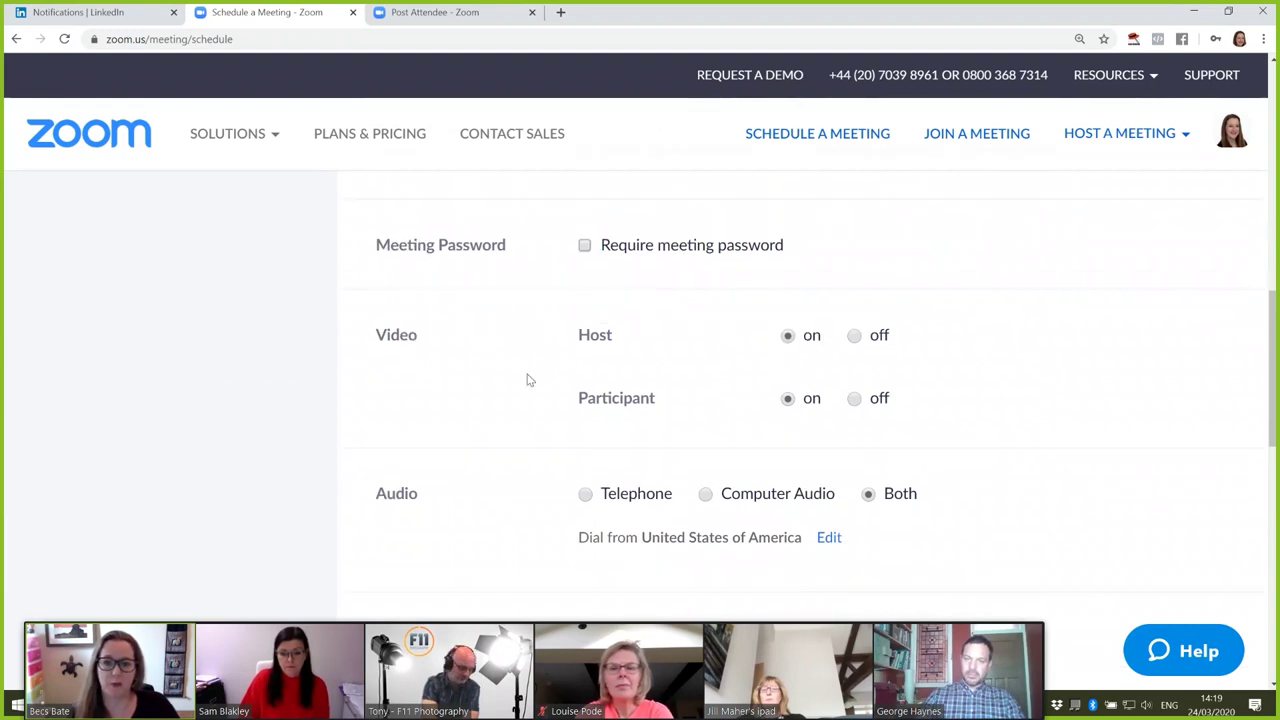
click(789, 336)
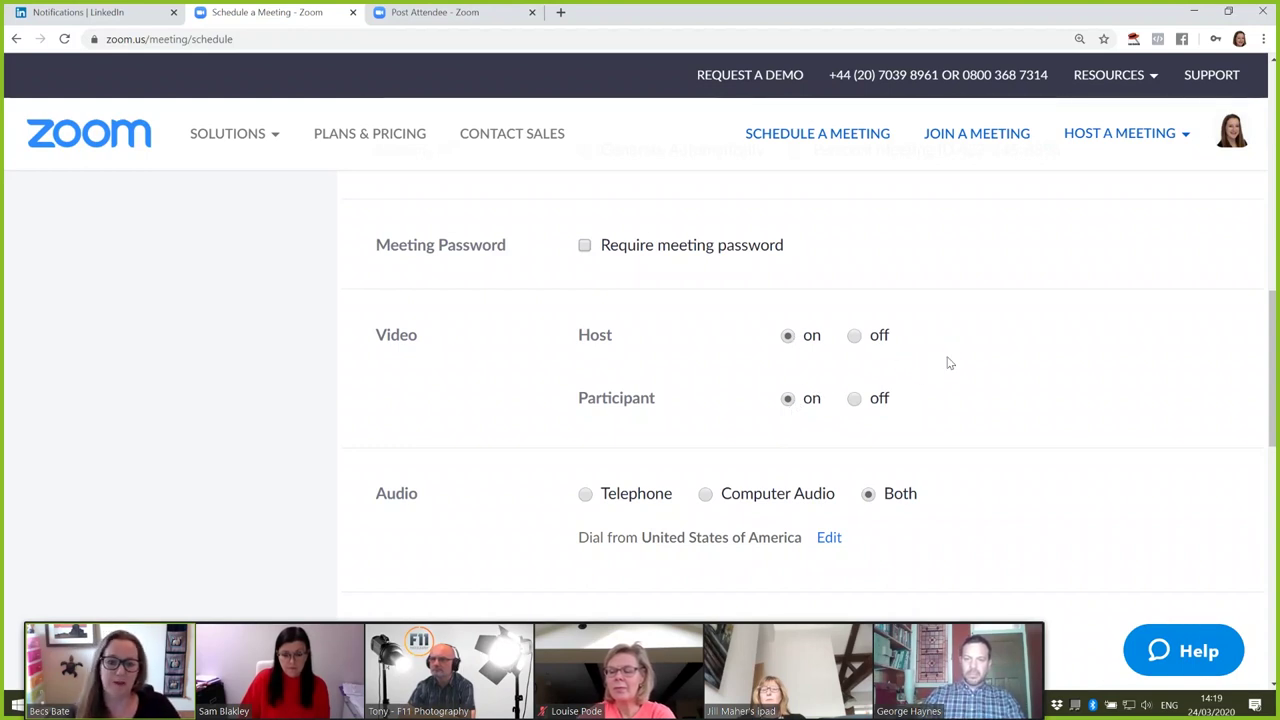
scroll(975, 359, down, 1)
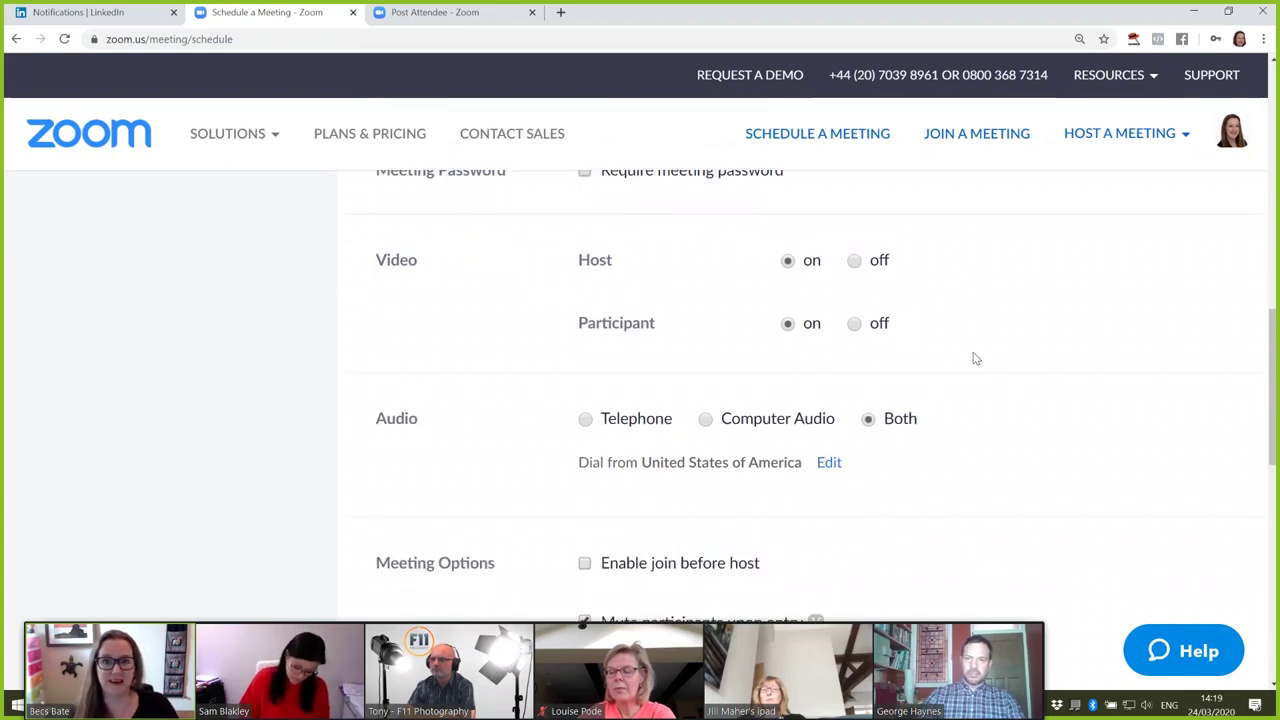
scroll(974, 359, down, 1)
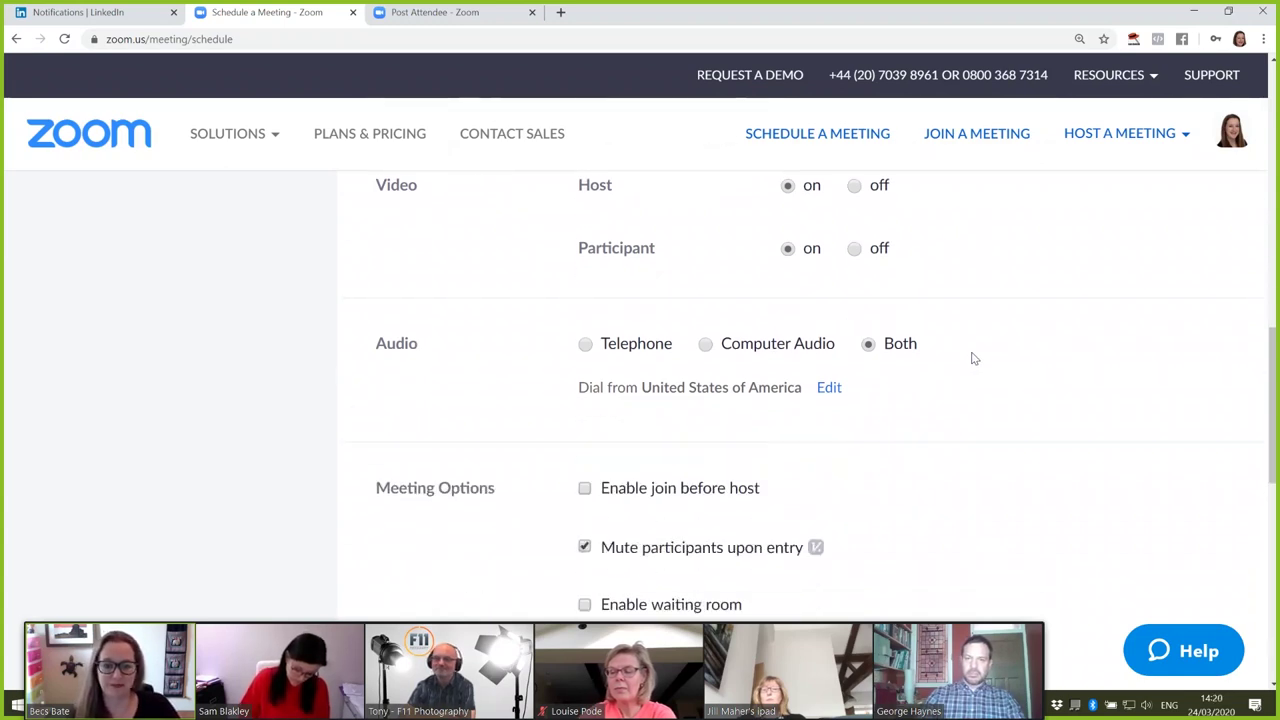
scroll(975, 359, down, 1)
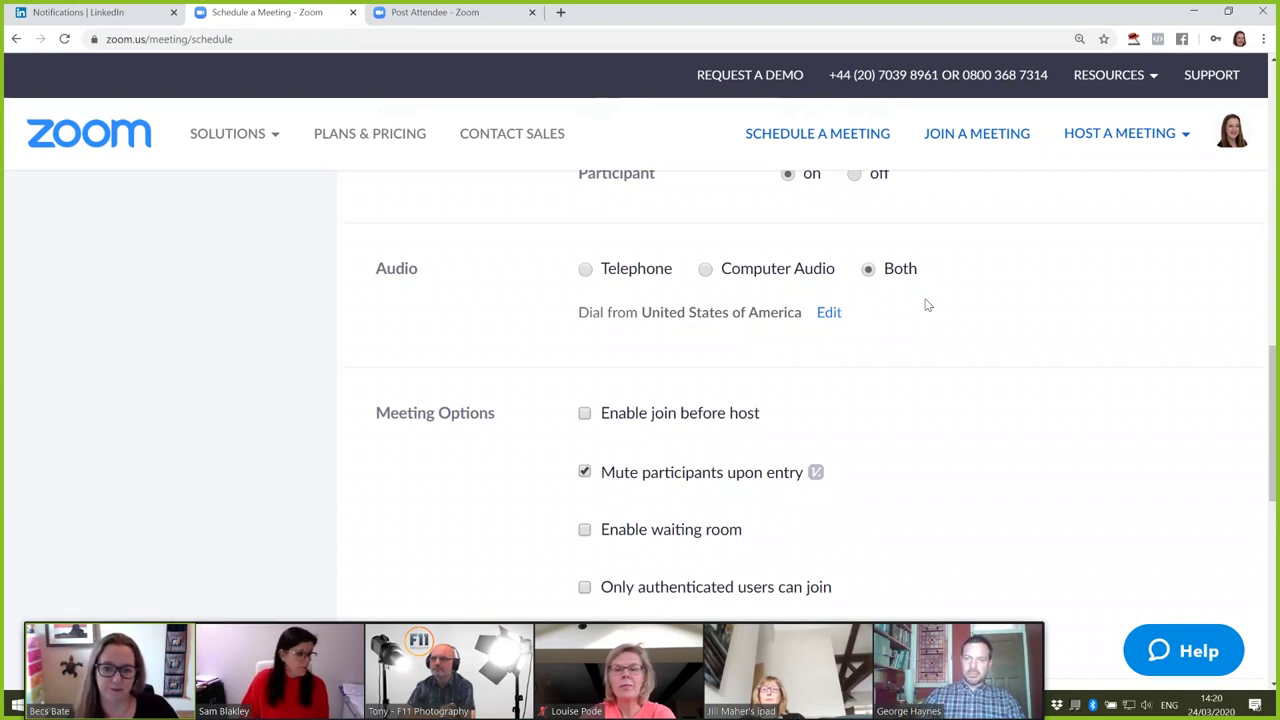
scroll(927, 305, down, 1)
scroll(930, 300, down, 1)
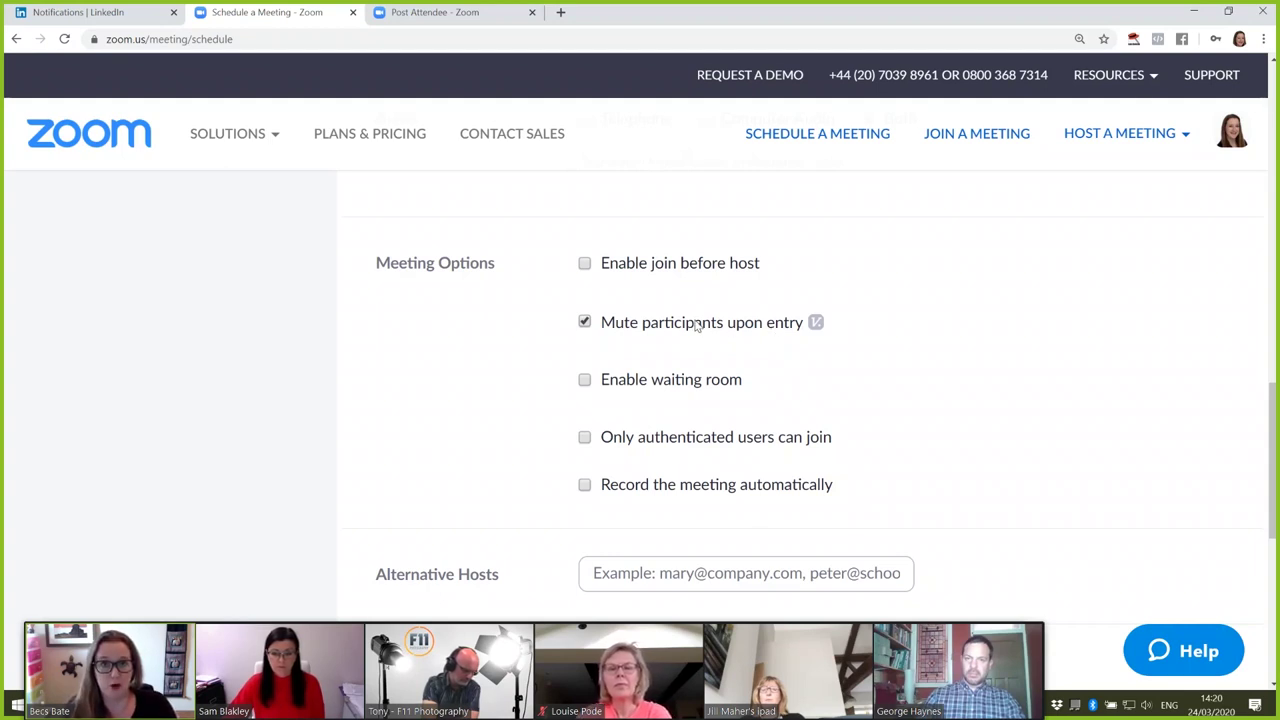
Uncheck Mute participants upon entry and authenticated-only joining, leaving every meeting option off.
click(585, 323)
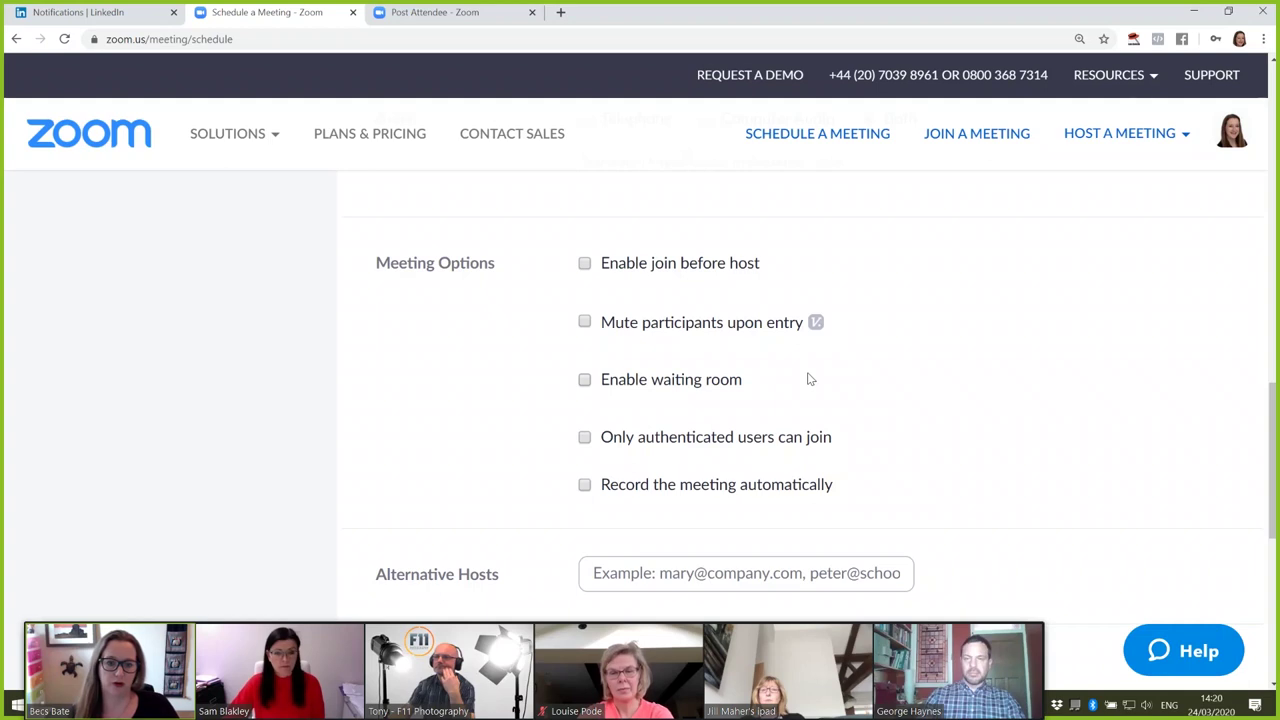
click(578, 264)
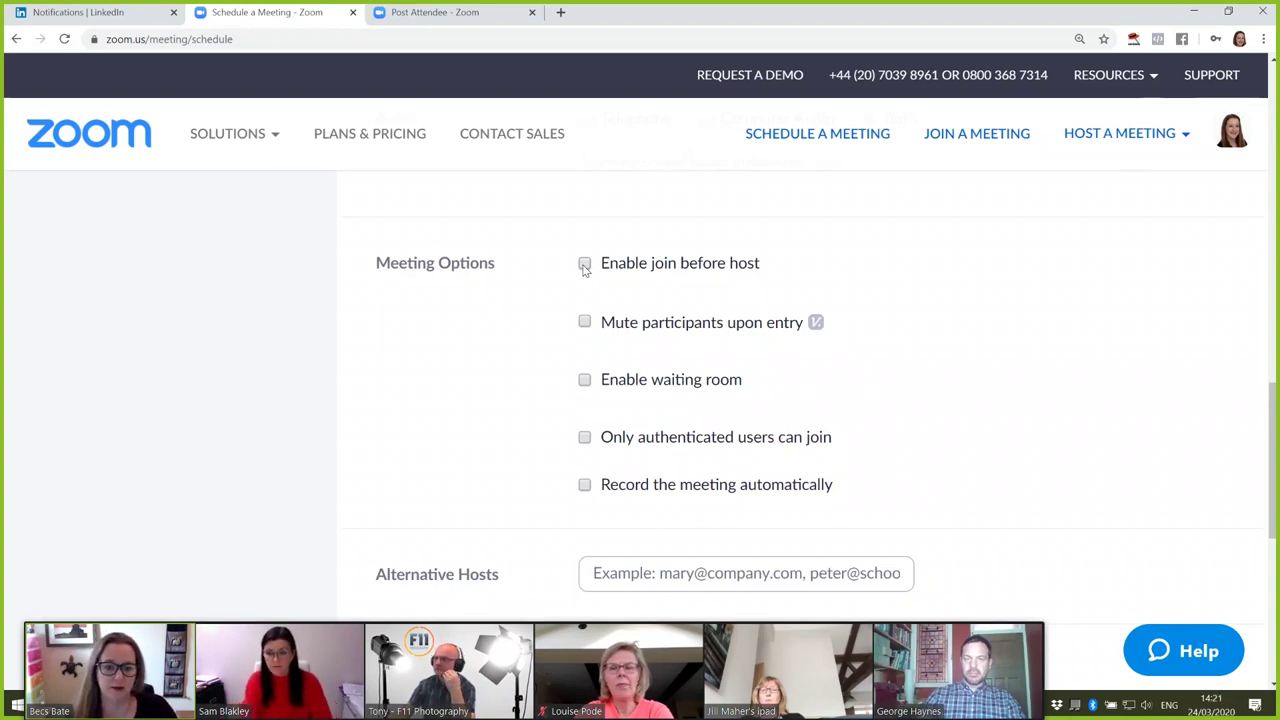
scroll(872, 374, down, 1)
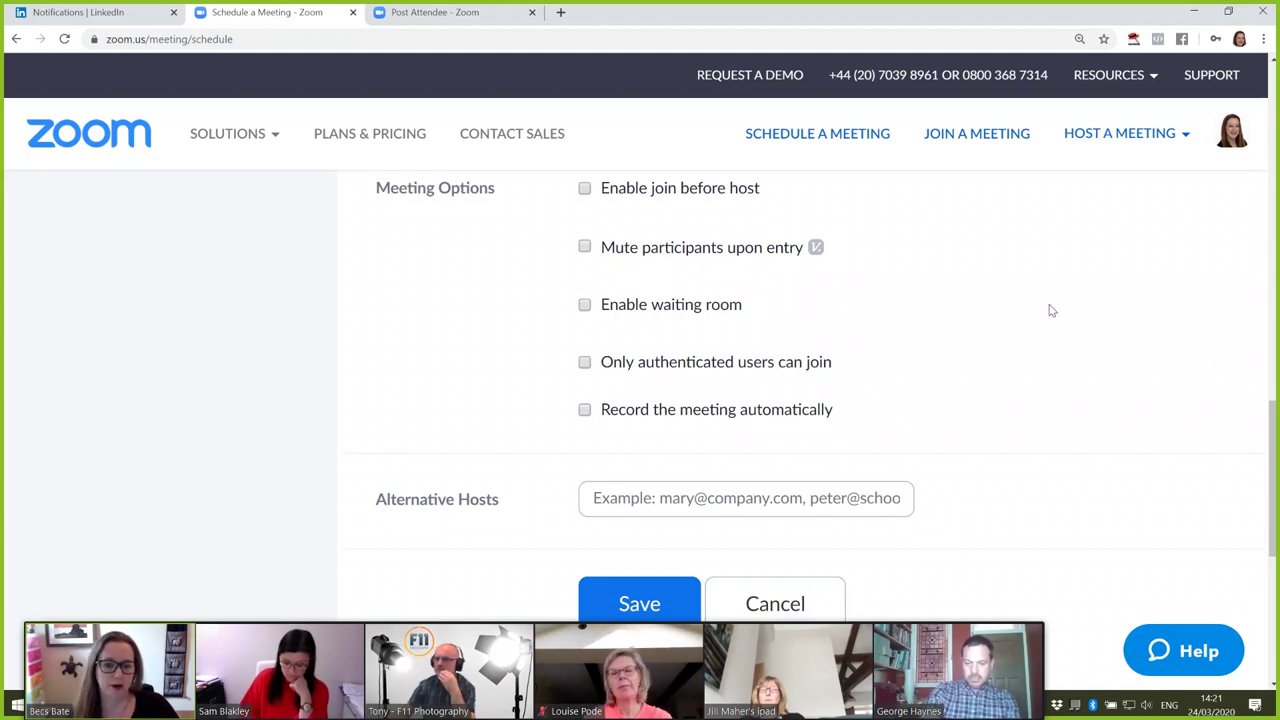
scroll(1048, 309, down, 1)
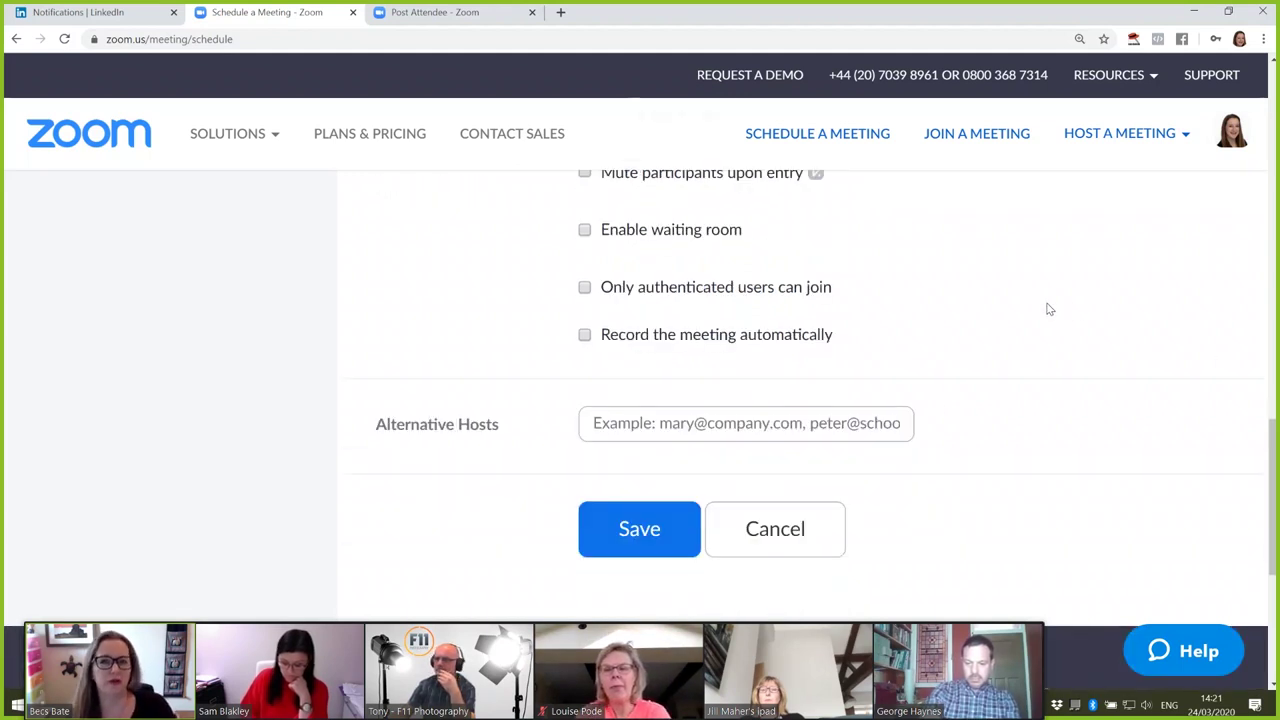